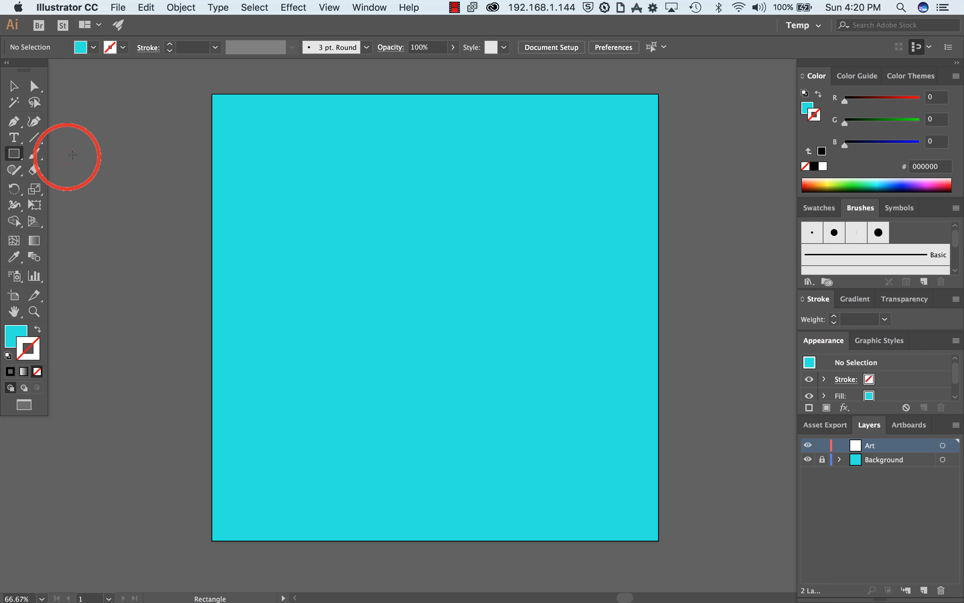
Step: Draw a rectangle of about 255 by 120 px on the Art layer, slightly above and left of the artboard's centre
click(15, 153)
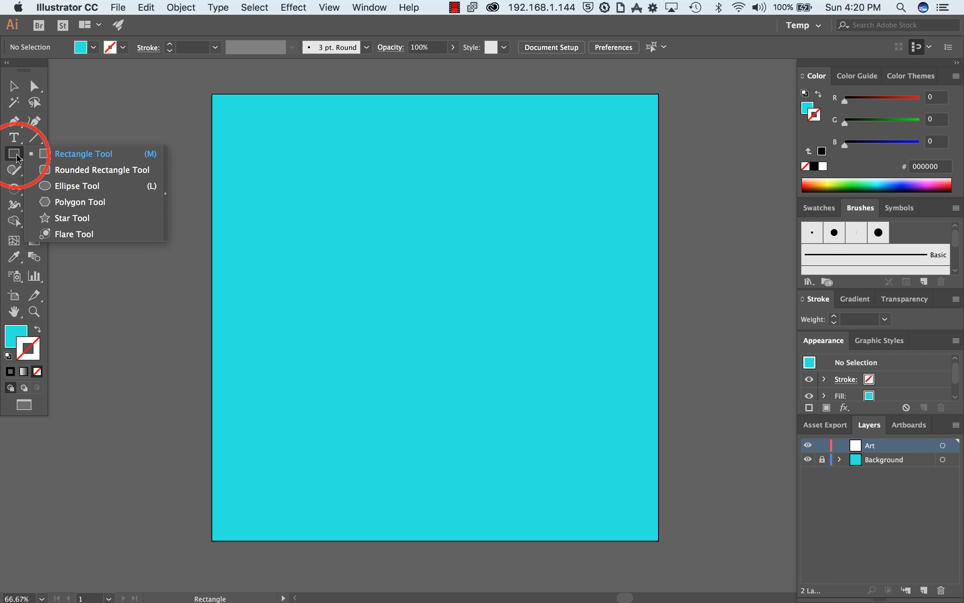
click(87, 153)
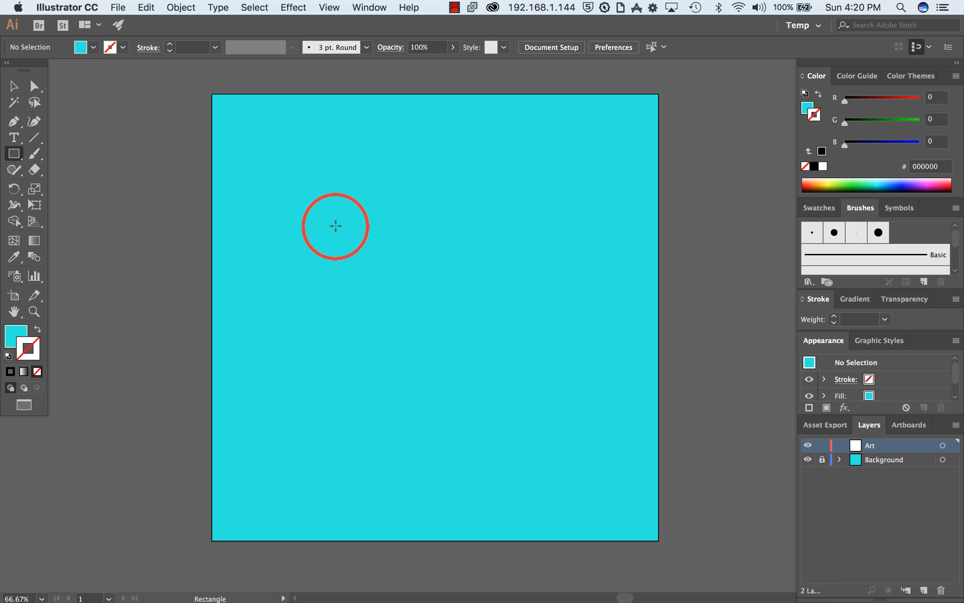
key(shift)
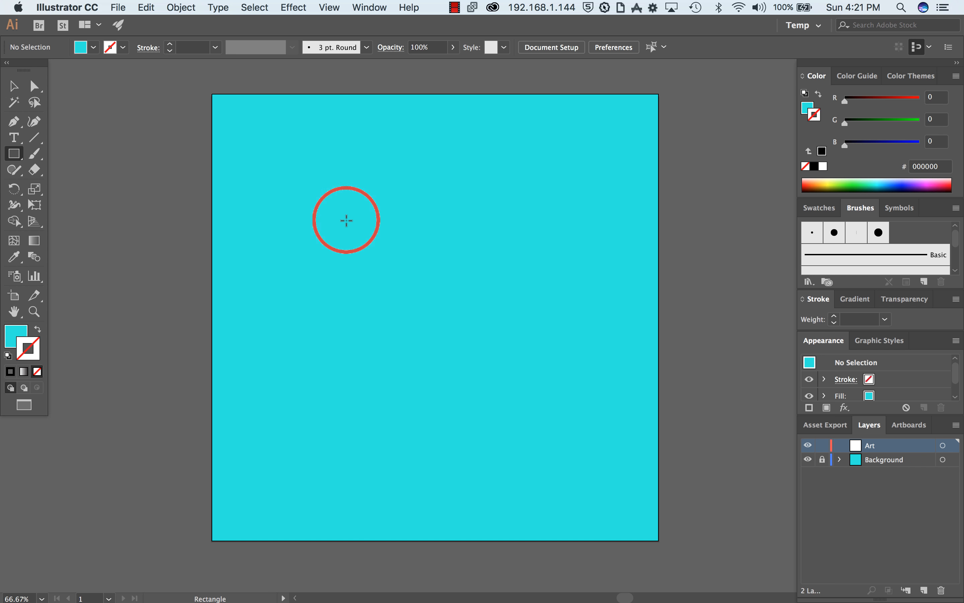
mouse_move(336, 214)
mouse_down()
mouse_move(369, 246)
mouse_move(477, 254)
mouse_move(410, 282)
mouse_move(381, 273)
mouse_move(411, 282)
mouse_move(416, 298)
mouse_move(463, 229)
mouse_move(456, 255)
mouse_move(398, 224)
mouse_move(348, 233)
mouse_move(455, 315)
mouse_move(456, 293)
mouse_move(283, 146)
mouse_move(288, 164)
mouse_move(469, 315)
mouse_move(496, 352)
mouse_move(413, 285)
mouse_move(468, 326)
mouse_move(539, 355)
mouse_move(564, 351)
mouse_move(497, 274)
mouse_move(439, 241)
mouse_move(409, 241)
mouse_move(383, 258)
mouse_move(430, 289)
mouse_move(377, 258)
mouse_move(339, 222)
mouse_move(390, 215)
mouse_move(409, 276)
mouse_move(465, 262)
mouse_move(393, 227)
mouse_move(366, 233)
mouse_move(411, 269)
mouse_move(432, 280)
mouse_move(333, 211)
mouse_move(275, 151)
mouse_move(475, 211)
mouse_move(463, 297)
mouse_move(417, 270)
mouse_move(456, 275)
mouse_move(455, 306)
mouse_move(420, 260)
mouse_move(463, 270)
mouse_move(407, 229)
mouse_move(472, 270)
mouse_move(424, 261)
mouse_move(426, 276)
mouse_move(432, 259)
mouse_move(451, 267)
mouse_up()
key(shift)
key(alt)
key(shift)
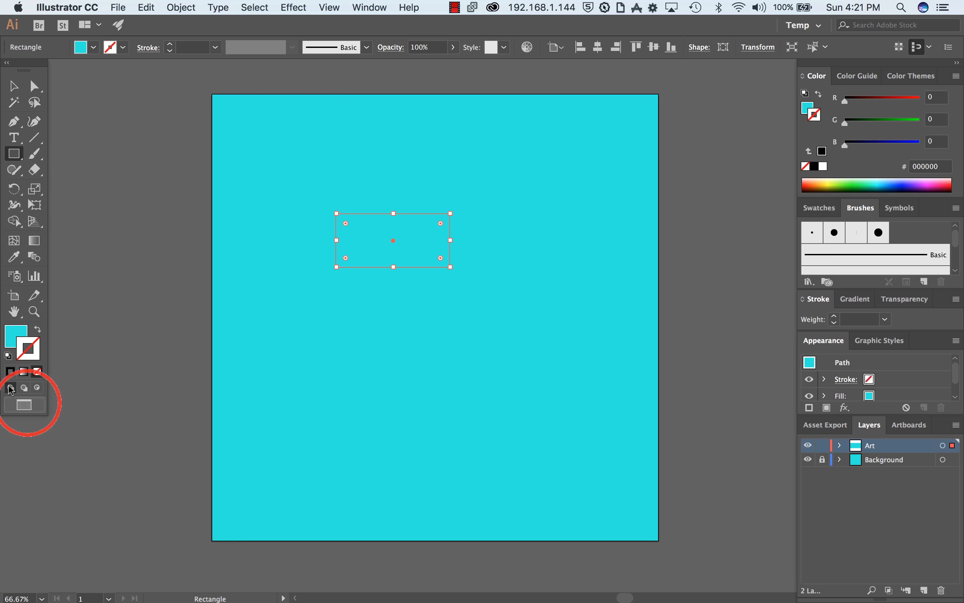
Step: Fill the rectangle with dark teal, hex 277182
double_click(15, 333)
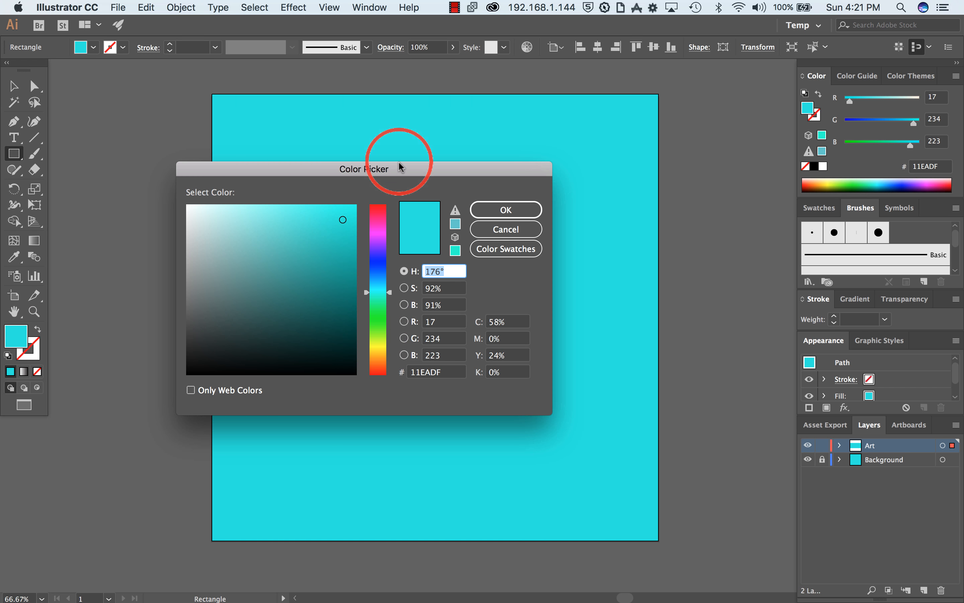
drag(400, 166, 401, 257)
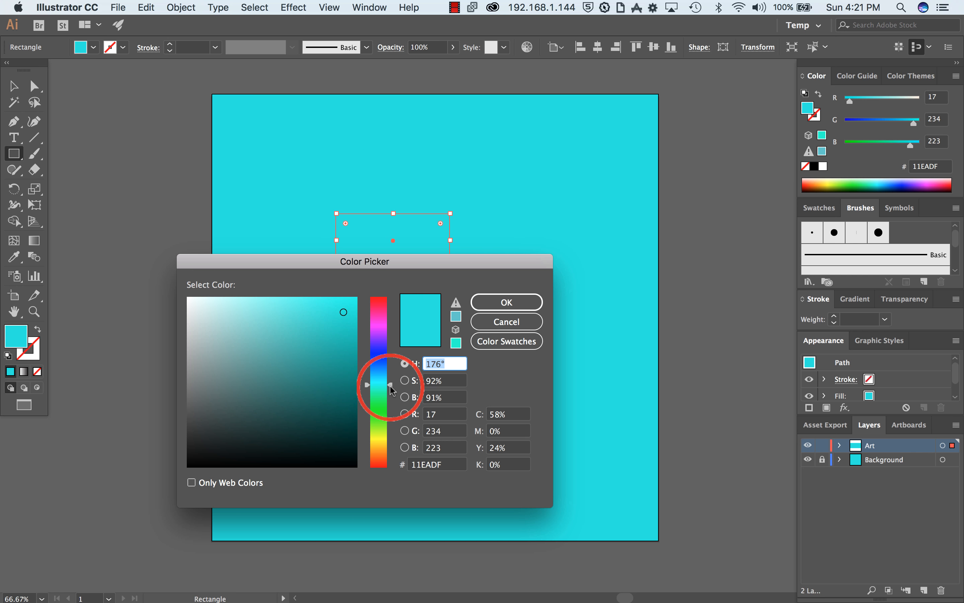
mouse_move(392, 386)
mouse_down()
mouse_move(387, 353)
mouse_move(382, 385)
mouse_move(386, 375)
mouse_up()
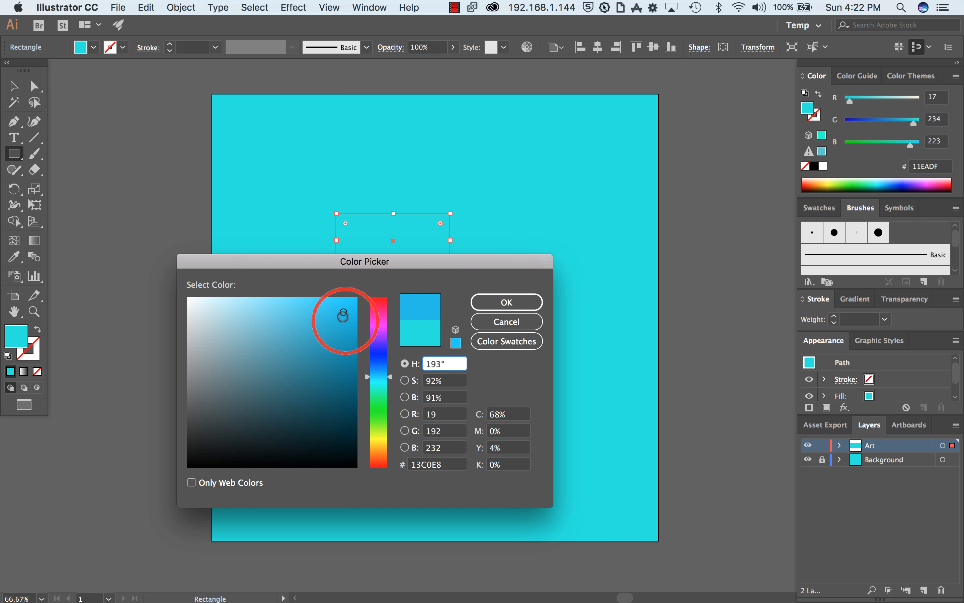
click(342, 327)
mouse_move(340, 348)
mouse_down()
mouse_move(322, 383)
mouse_move(307, 381)
mouse_up()
click(507, 302)
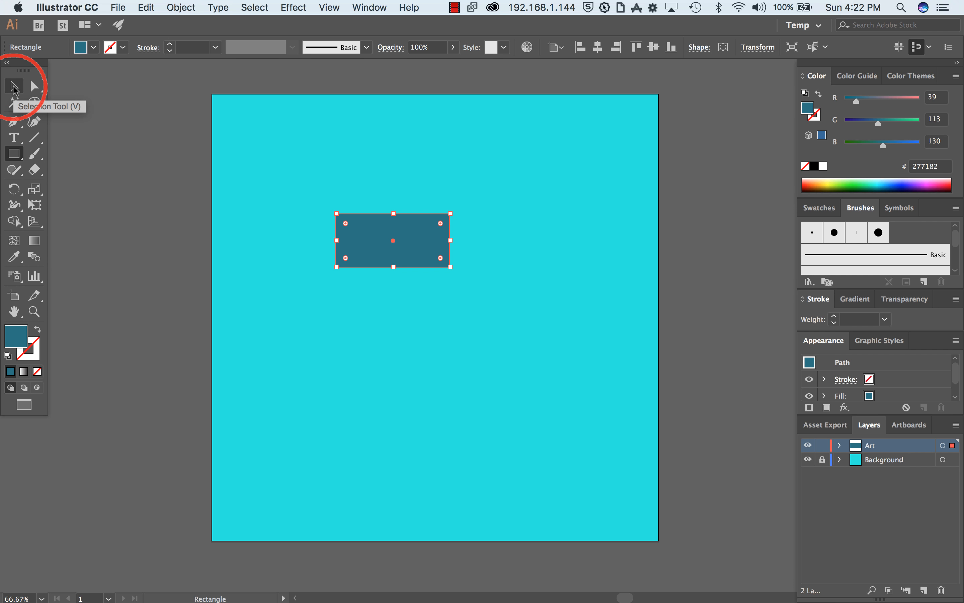
click(421, 252)
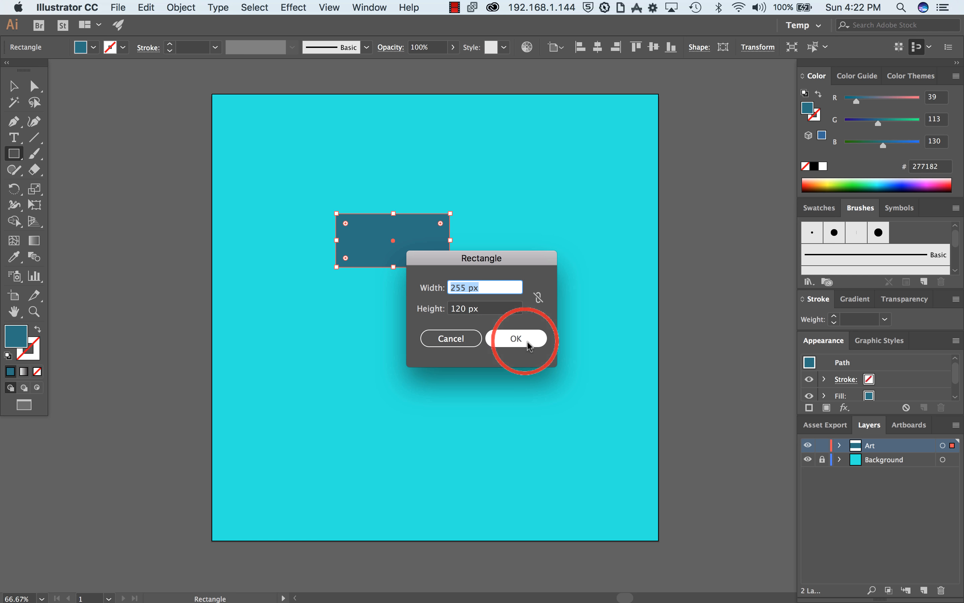
click(457, 339)
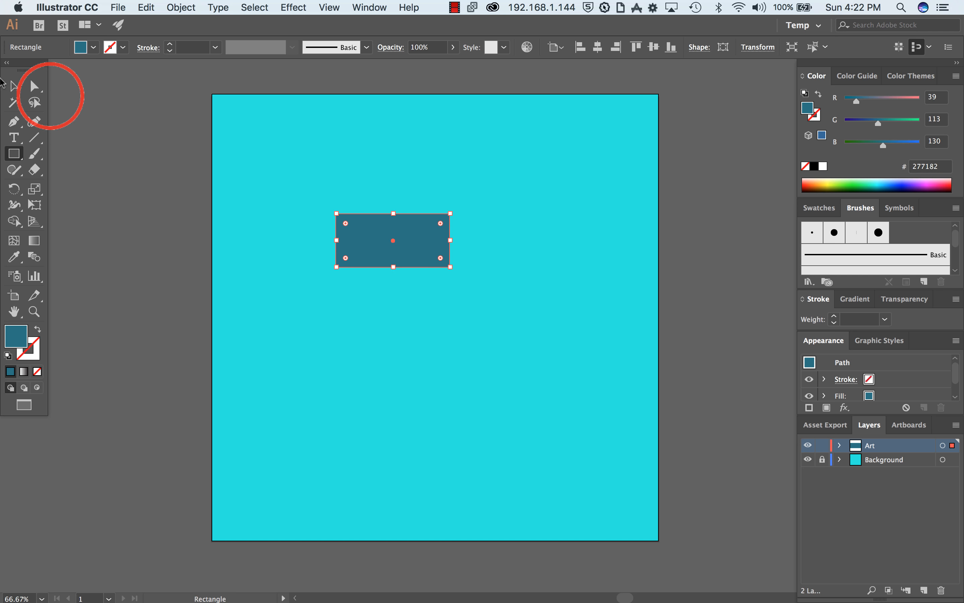
Step: Move the rectangle toward the artboard's upper left and resize it to a slightly smaller, flatter shape
click(15, 88)
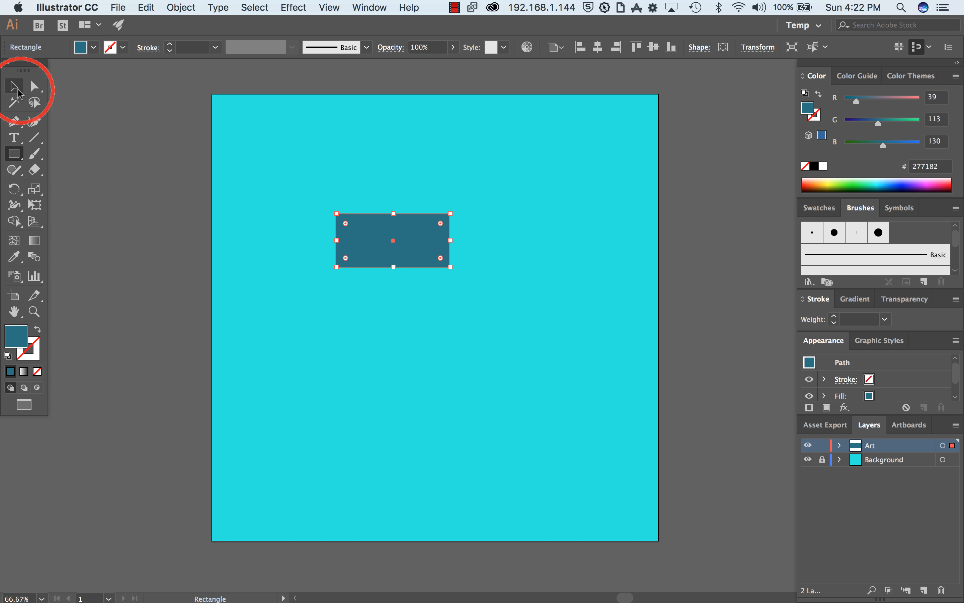
click(17, 94)
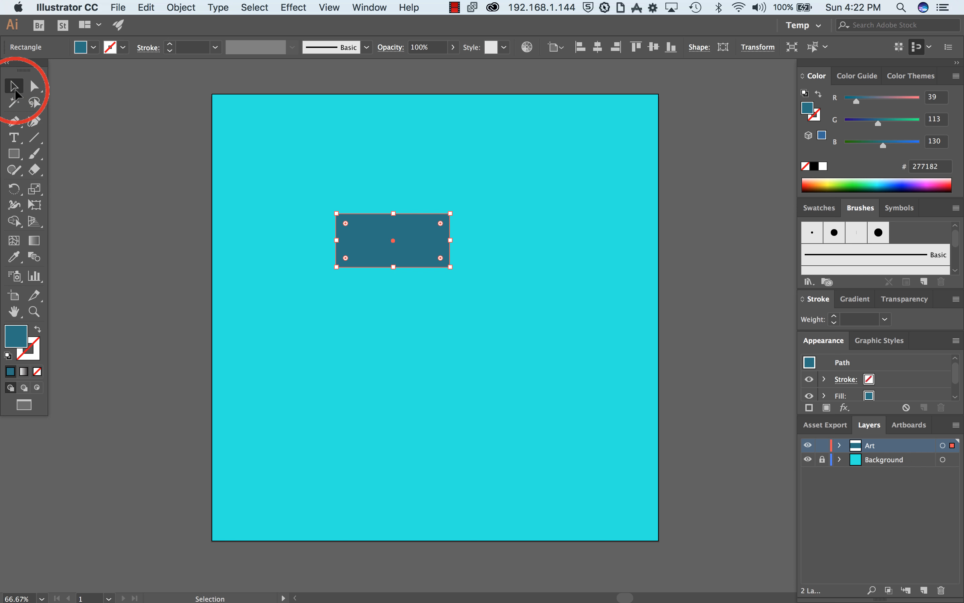
drag(404, 238, 335, 309)
drag(380, 334, 426, 227)
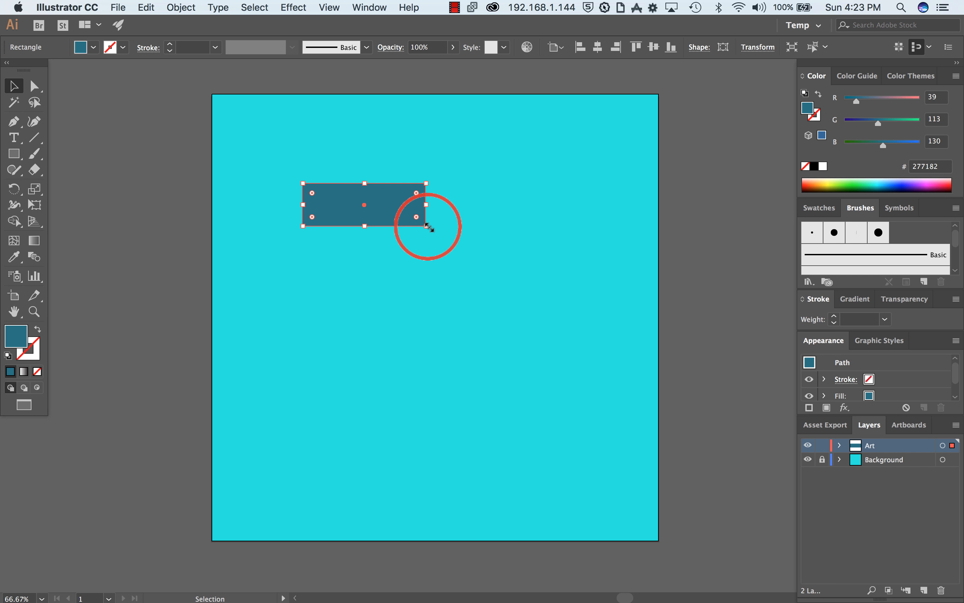
key(shift)
mouse_move(427, 226)
mouse_down()
mouse_move(440, 174)
mouse_move(488, 259)
mouse_move(603, 308)
mouse_move(403, 219)
mouse_move(417, 220)
mouse_up()
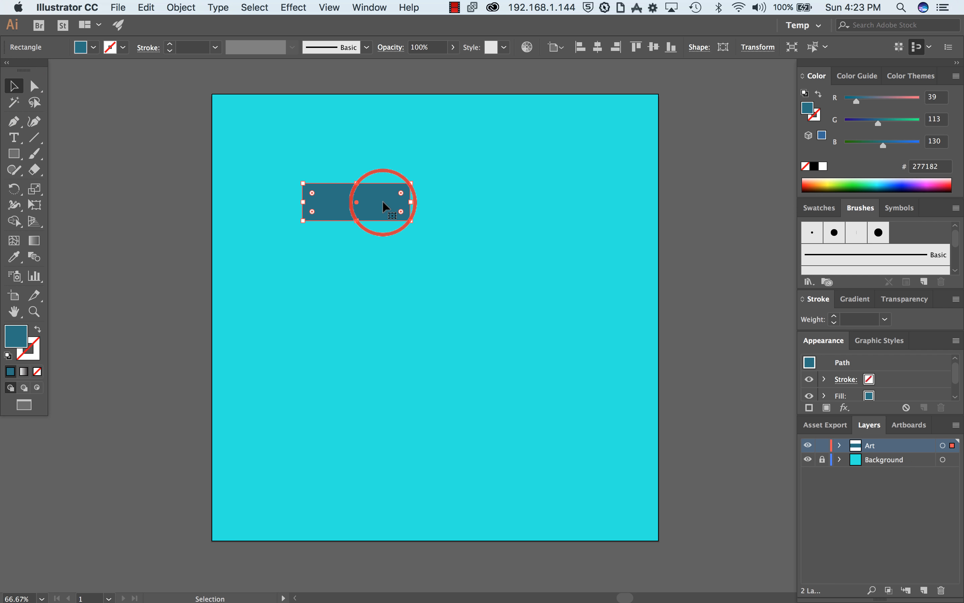
Step: Duplicate the rectangle straight below itself and repeat the copy to form a column of seven evenly spaced rectangles
key(alt)
drag(383, 202, 383, 249)
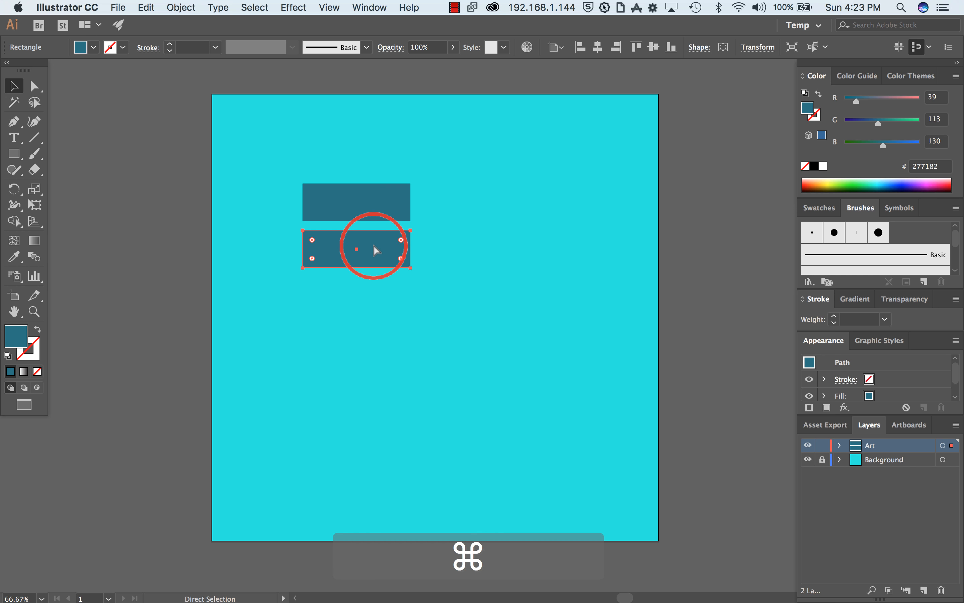
key(super+d)
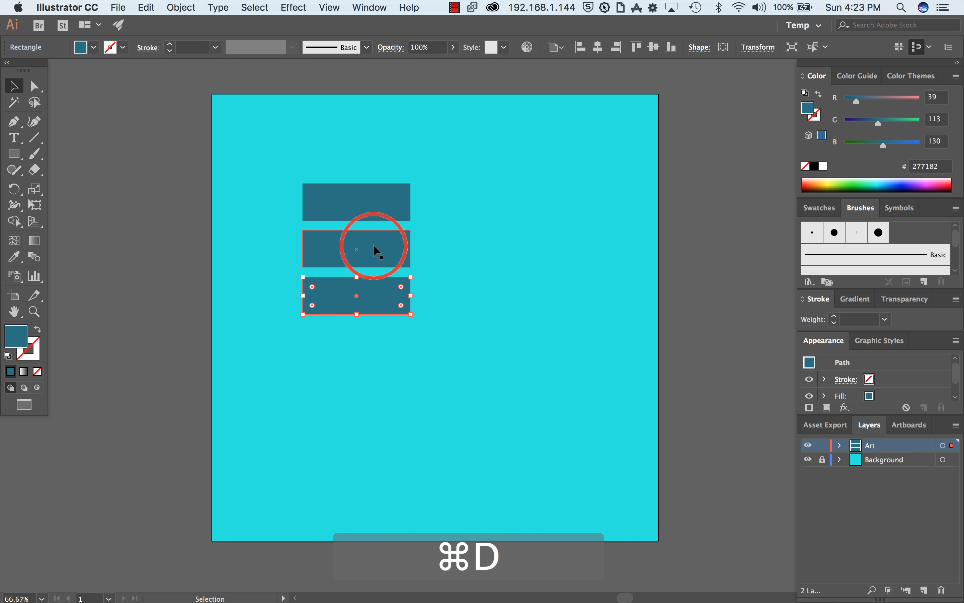
key(super+d)
key(super+d)
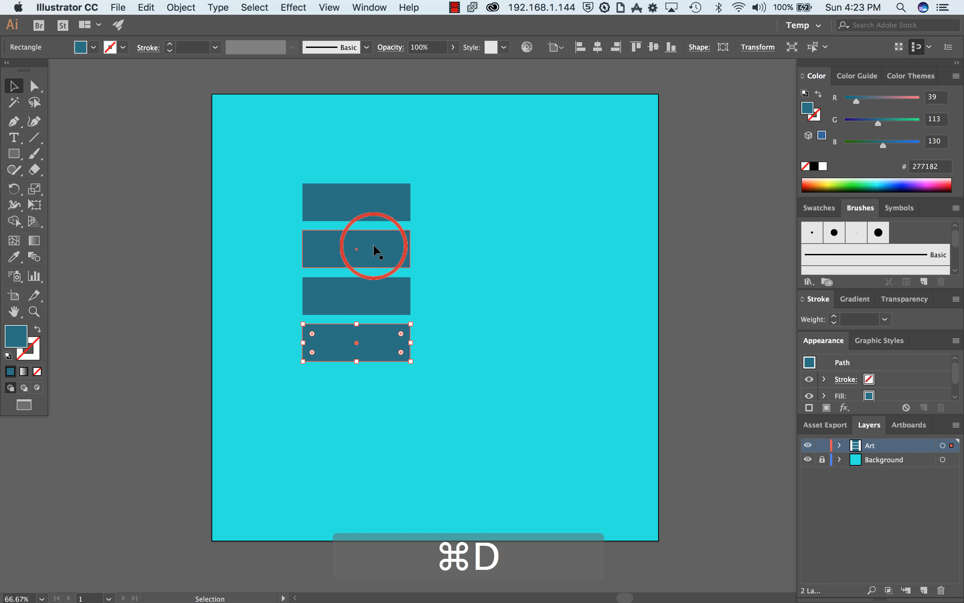
key(super+d)
key(super+d)
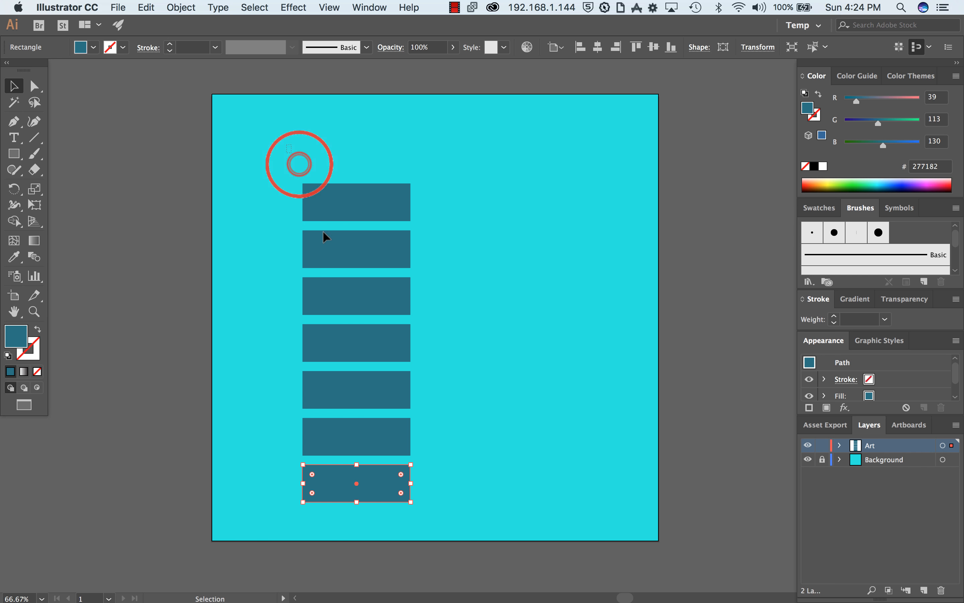
Step: Delete the six copies below the topmost rectangle
click(266, 188)
drag(281, 239, 402, 530)
key(Delete)
Step: Rotate the rectangle counterclockwise to a diagonal and repeat an offset copy past the artboard's lower-right corner, making eleven rectangles
click(379, 196)
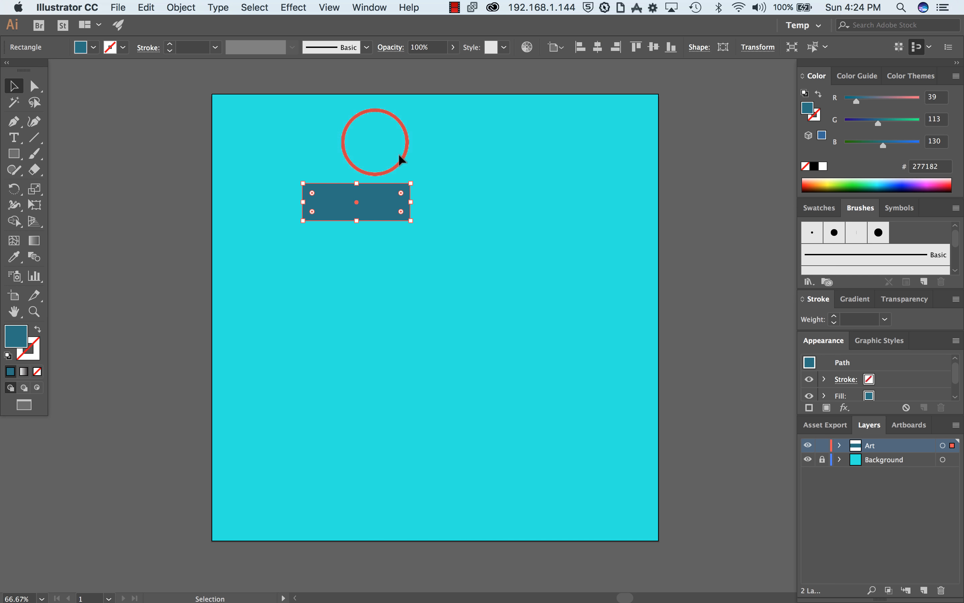
drag(416, 182, 409, 106)
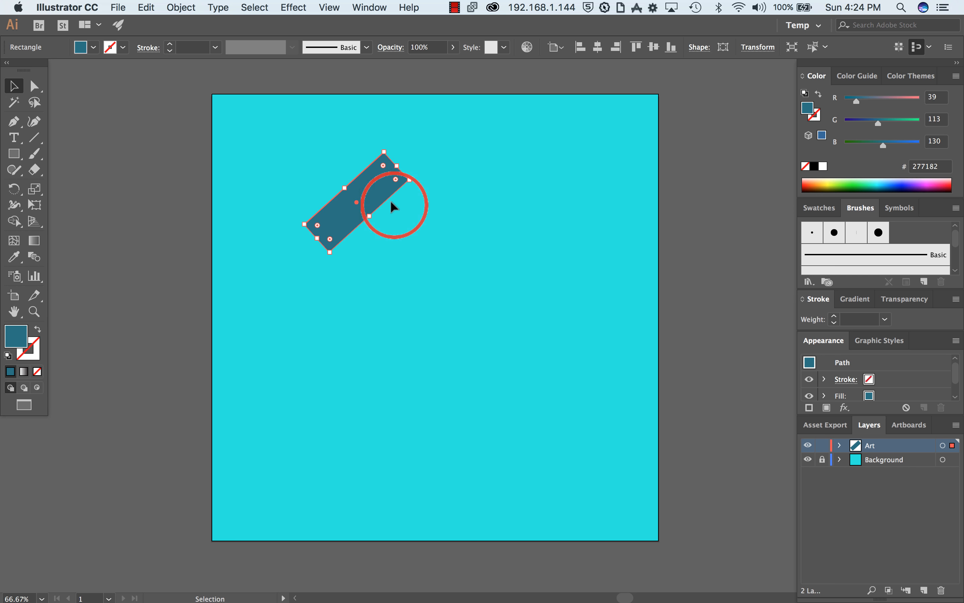
drag(371, 194, 404, 224)
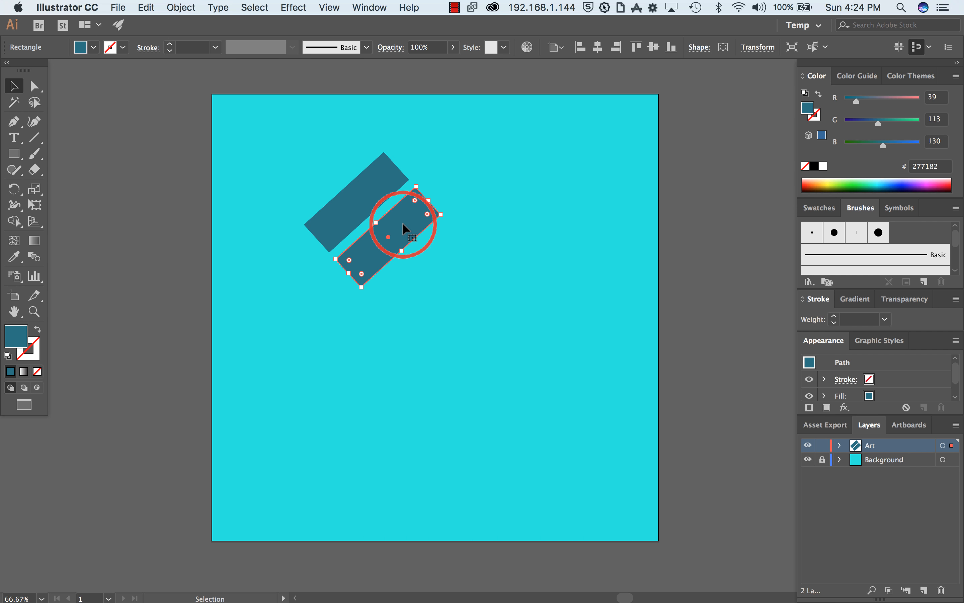
key(super+d)
key(super+d)
key(super+d)
key(super+d)
key(super+d)
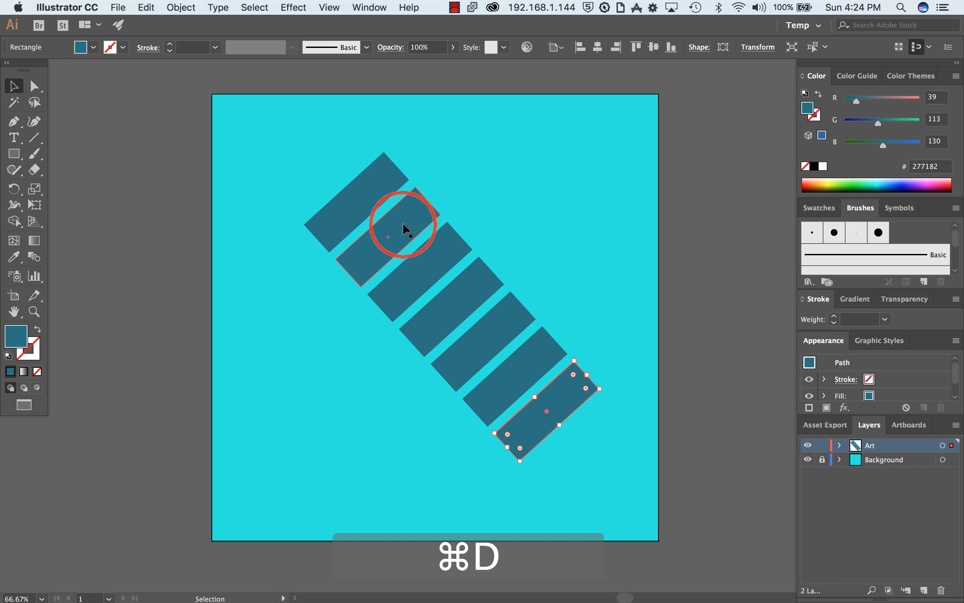
key(super+d)
key(super+d)
key(super+d)
key(super+d)
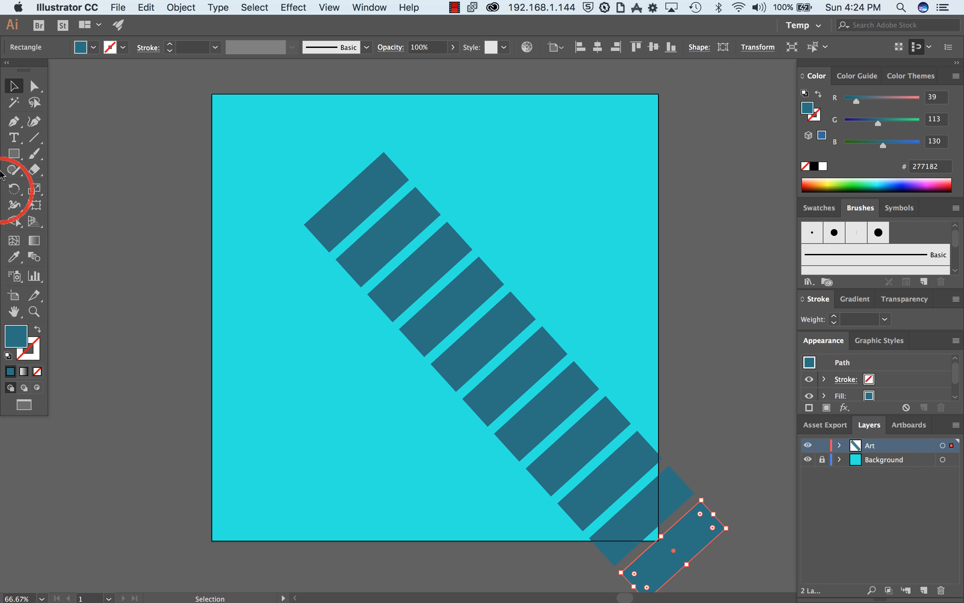
Step: Create an area text frame in the artboard's lower left and clear its placeholder text
click(15, 140)
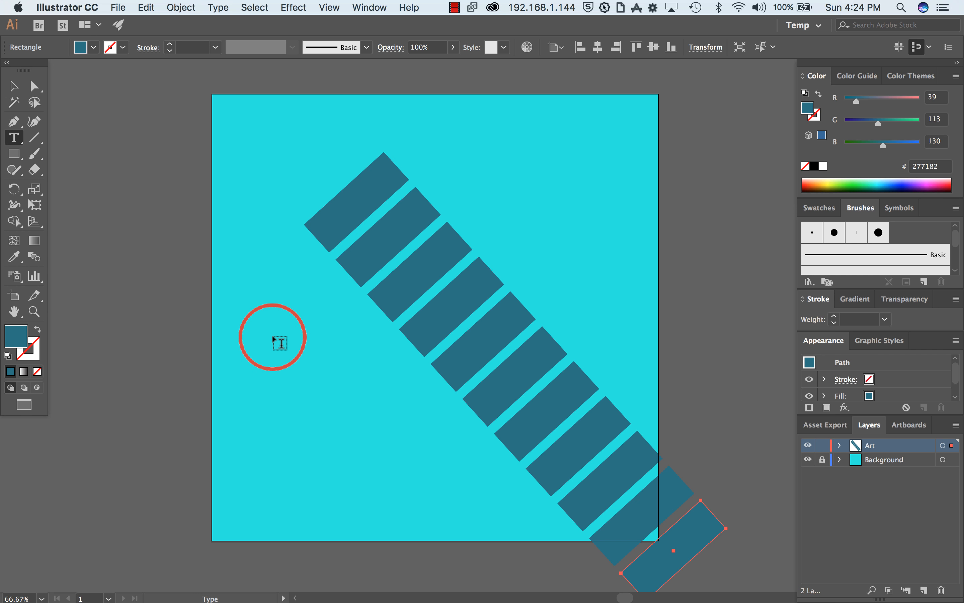
drag(255, 331, 429, 466)
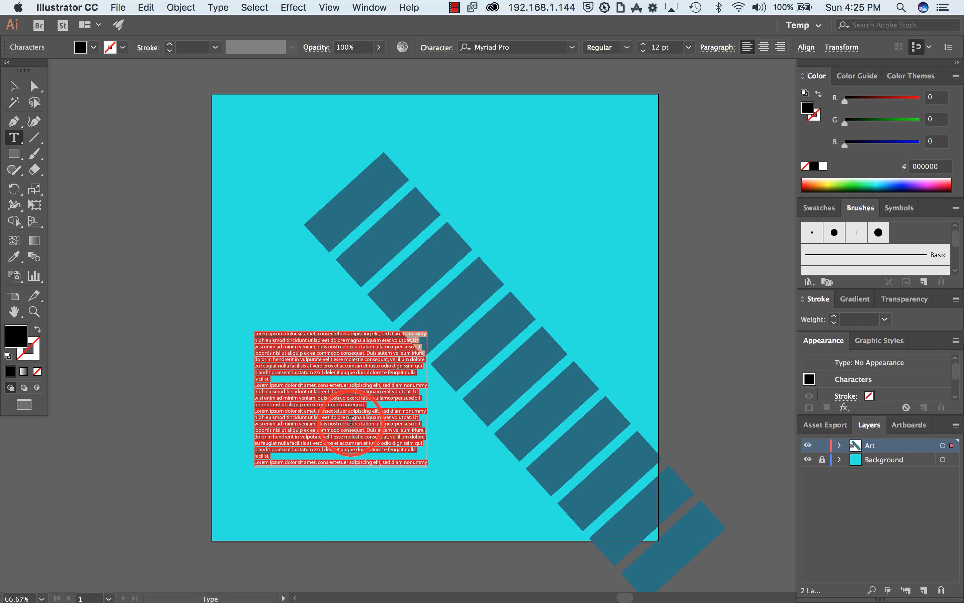
key(BackSpace)
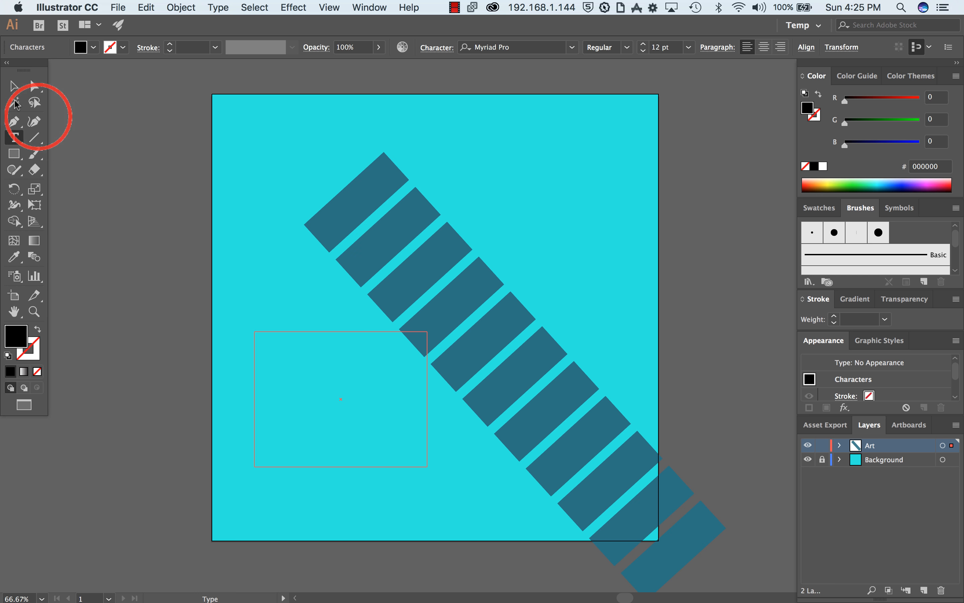
click(13, 86)
click(220, 375)
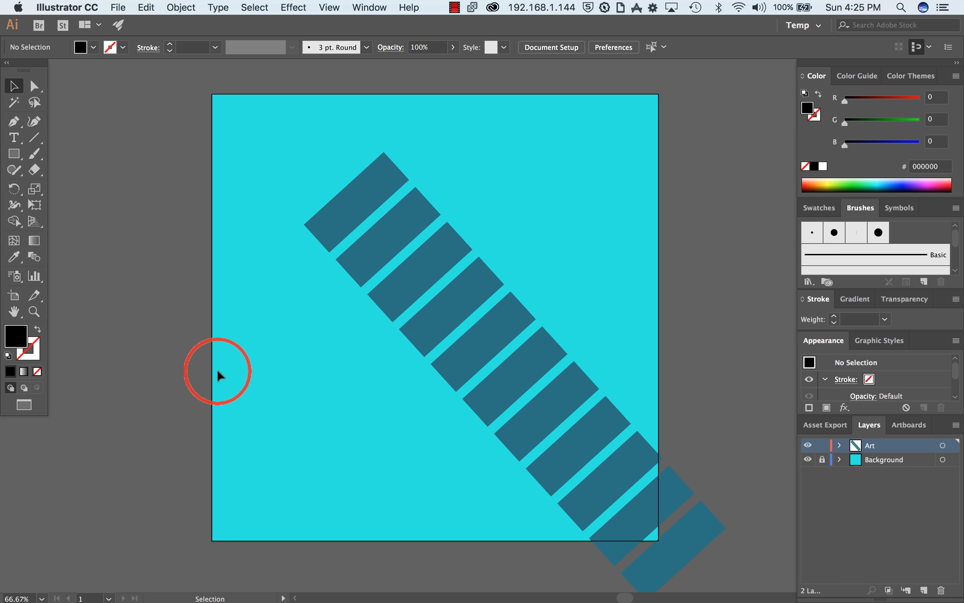
Step: Add point text in the artboard's lower left, consisting of a surname followed by "is awesome"
click(14, 137)
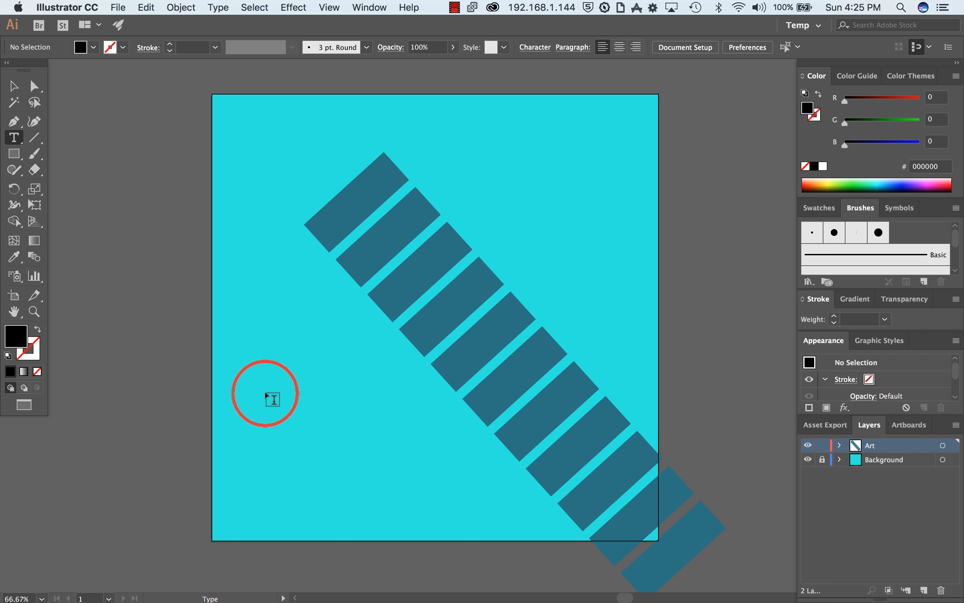
click(267, 395)
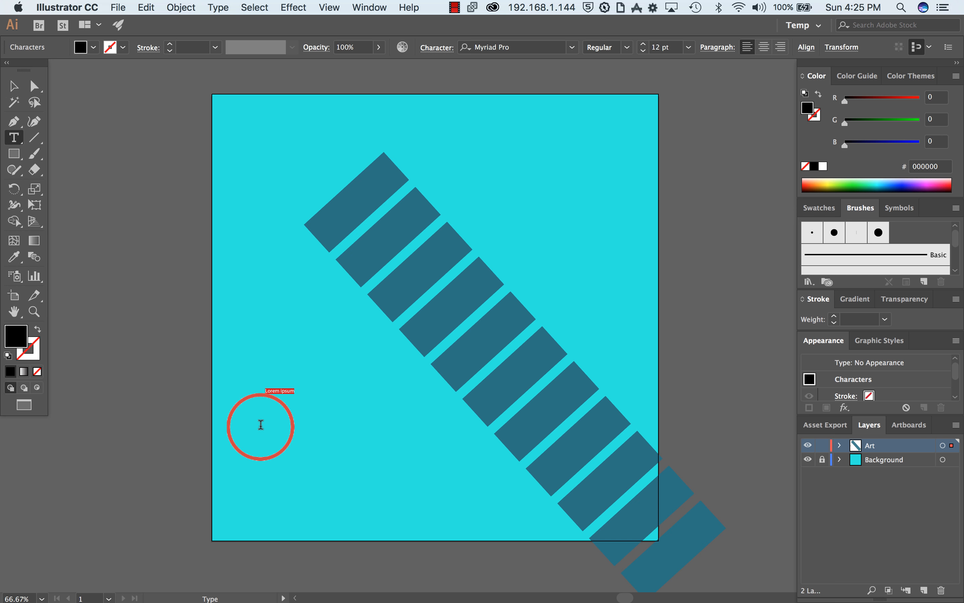
key(shift)
text(A)
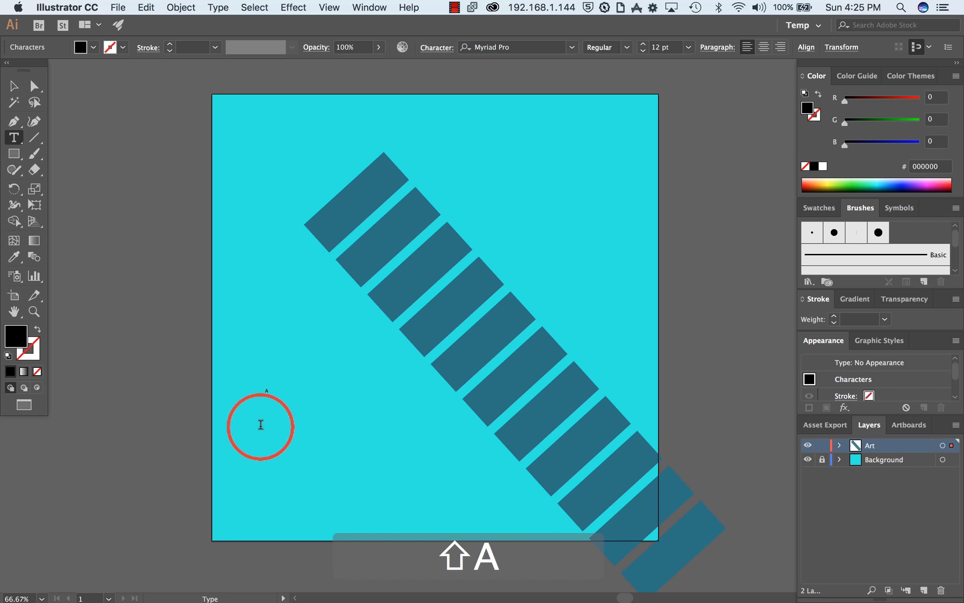
key(BackSpace)
text(Coulson is awesome)
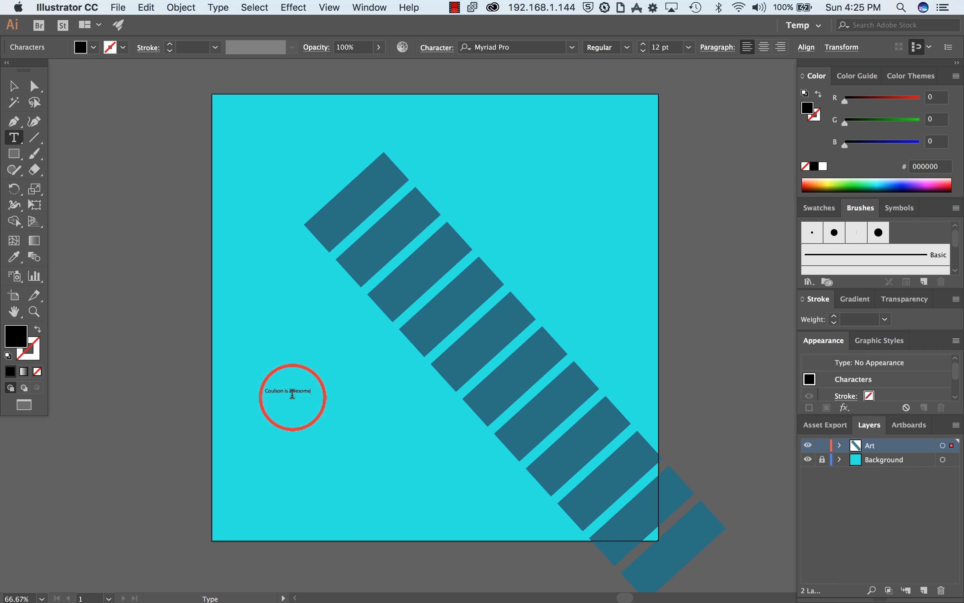
Step: Scale the point text up proportionally to about 76 pt
click(13, 85)
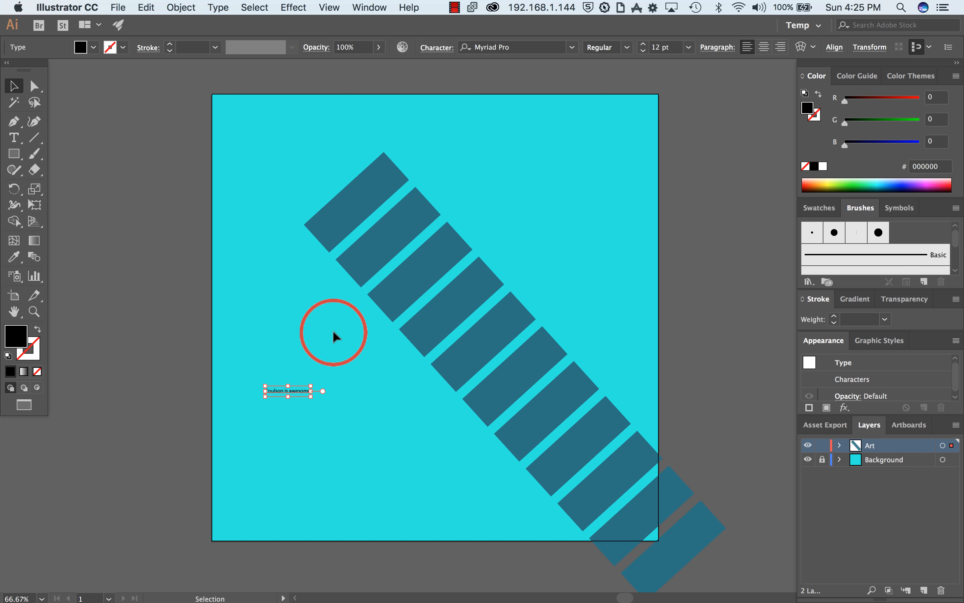
click(311, 396)
drag(329, 407, 547, 498)
key(shift)
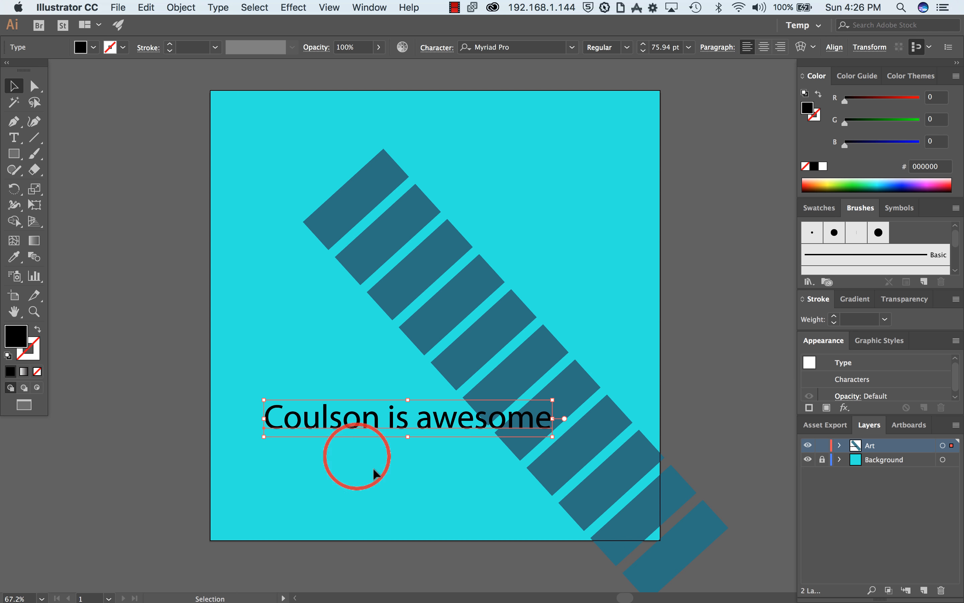
Step: Change the text's fill to a pale cyan, hex C7FFFB
double_click(27, 334)
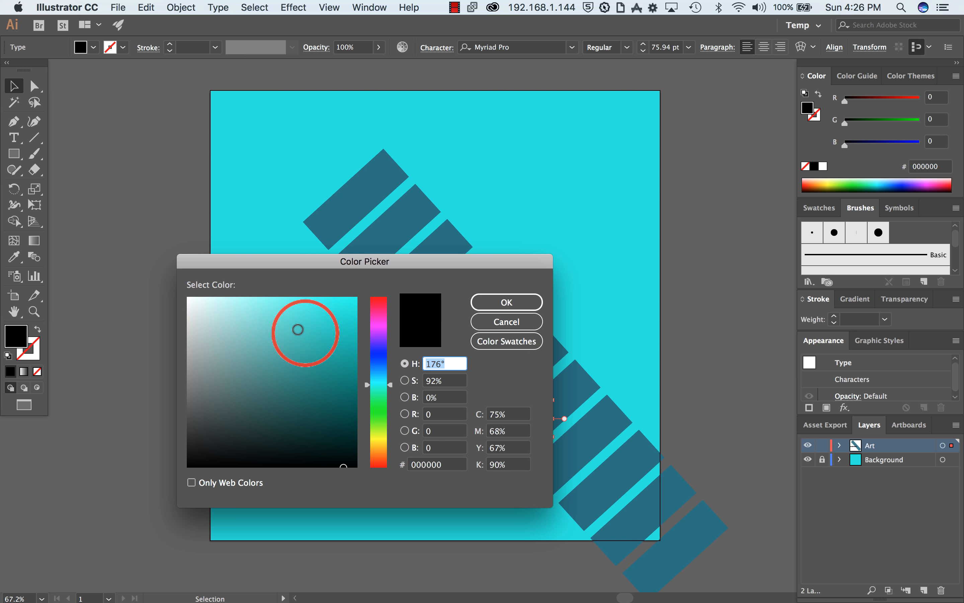
click(266, 314)
click(226, 296)
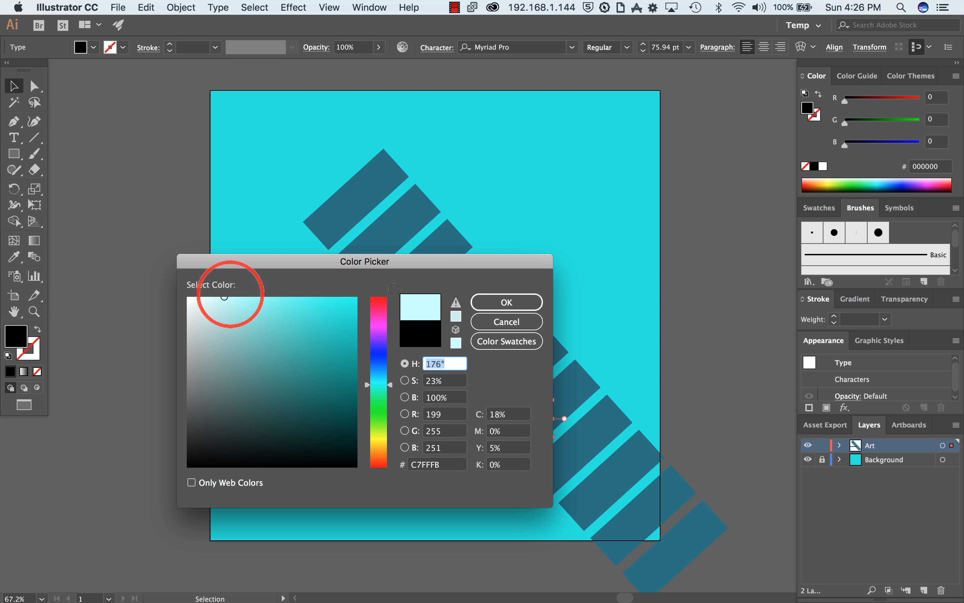
click(516, 302)
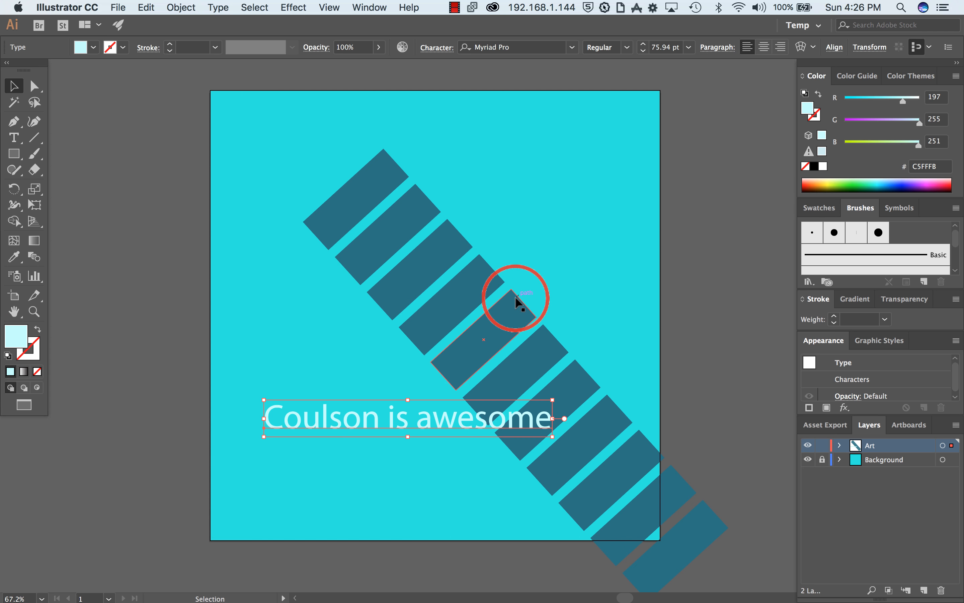
Step: Set the text's fill to a very dark teal, hex 132321
double_click(18, 337)
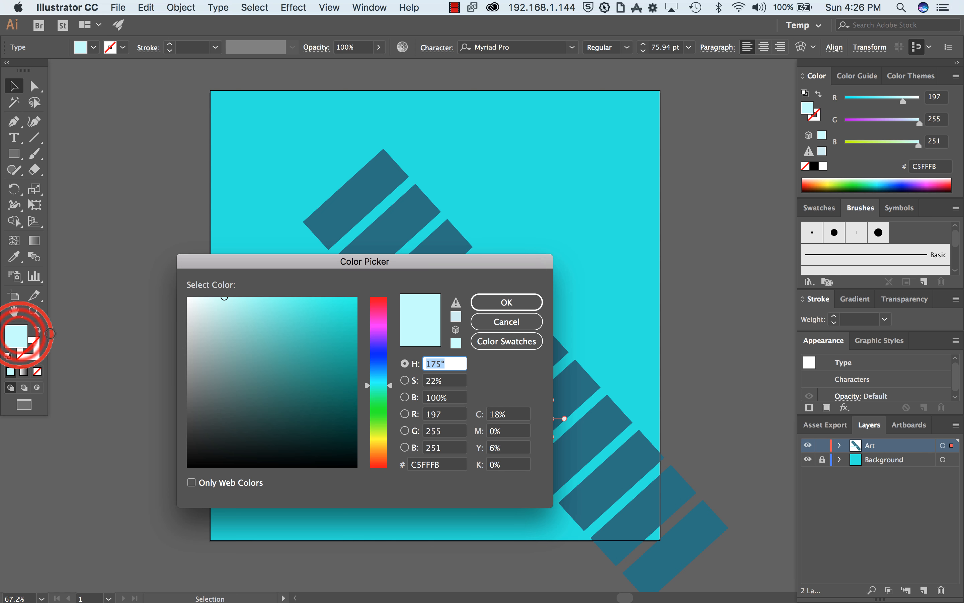
drag(286, 417, 266, 444)
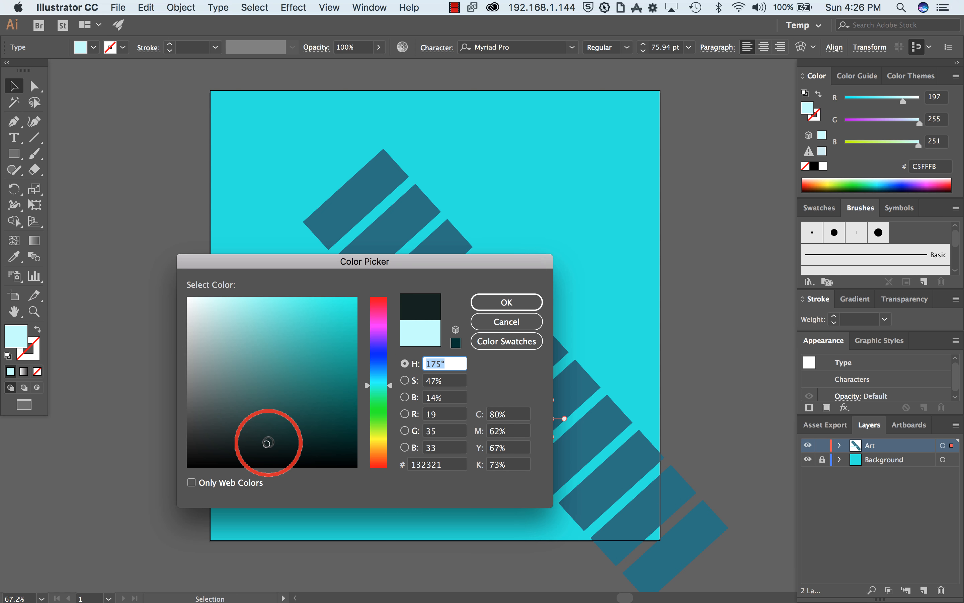
click(482, 306)
Step: Change the text's font to NeoRetroShadow and position the line along the artboard's upper edge
drag(400, 420, 402, 102)
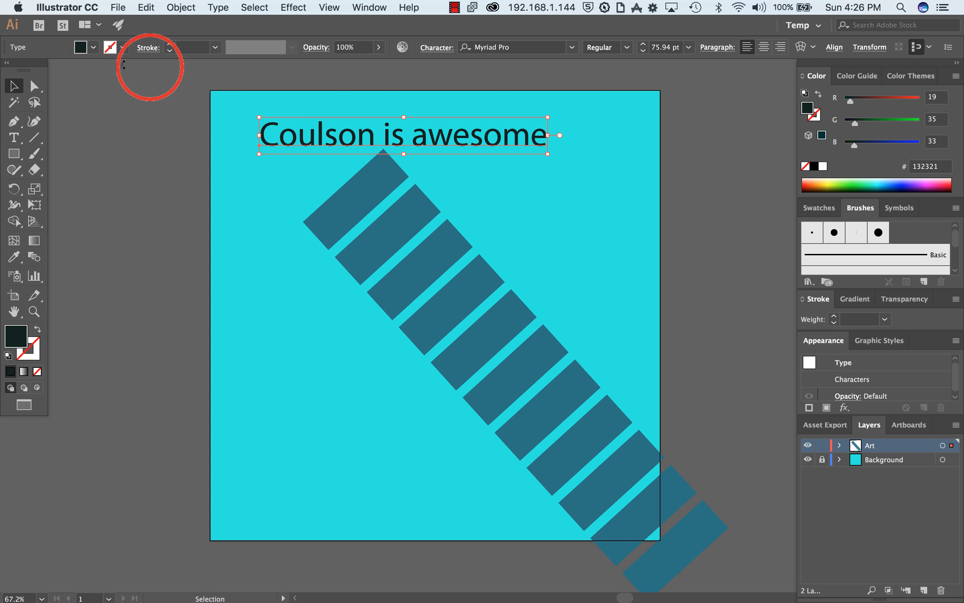
click(569, 47)
click(570, 47)
click(569, 47)
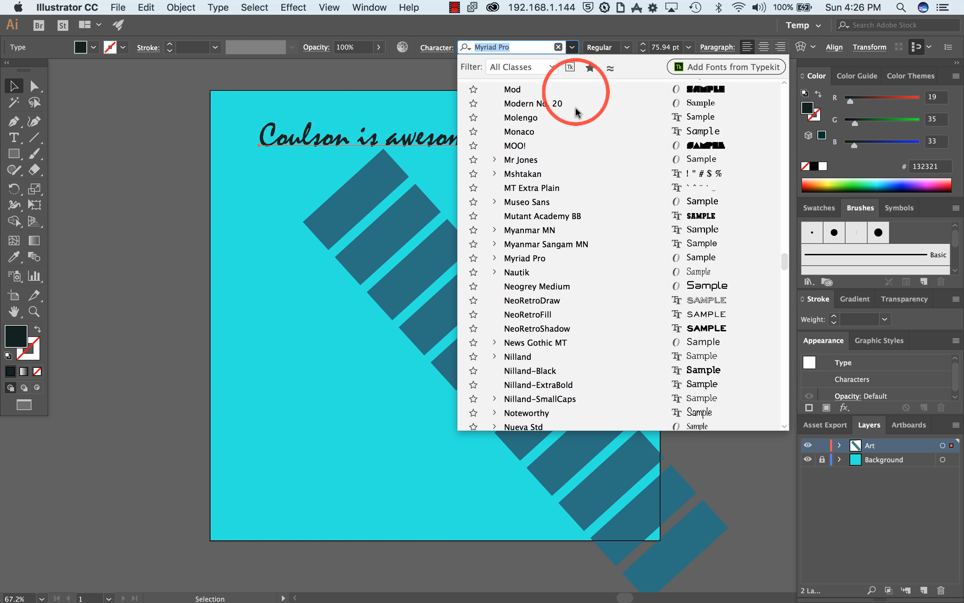
click(536, 328)
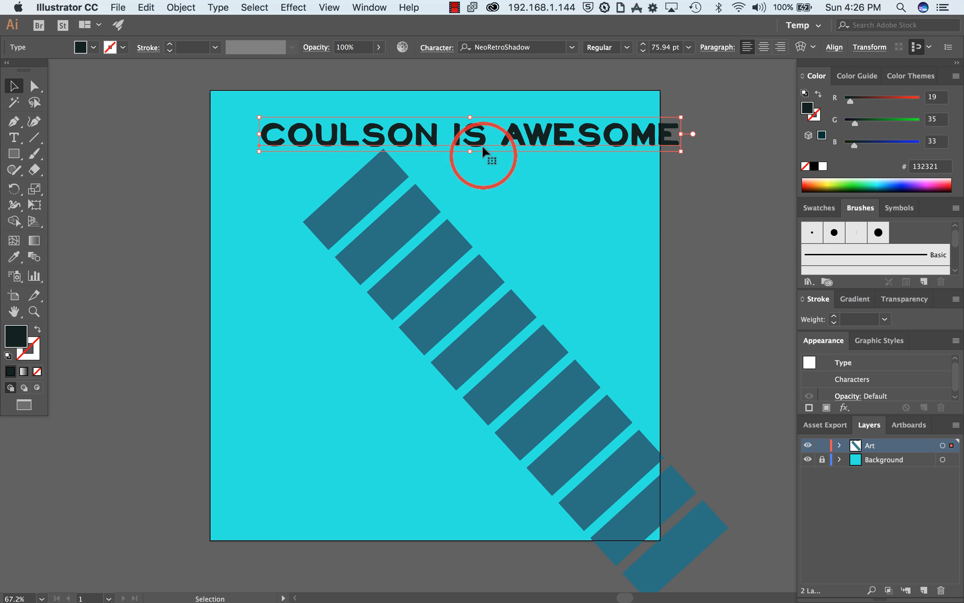
drag(483, 139, 444, 132)
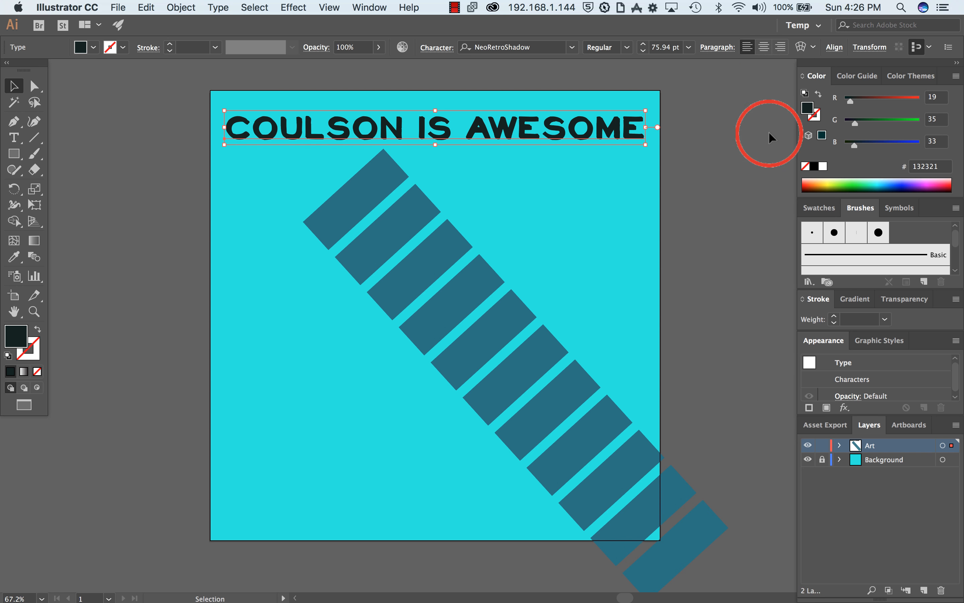
double_click(807, 109)
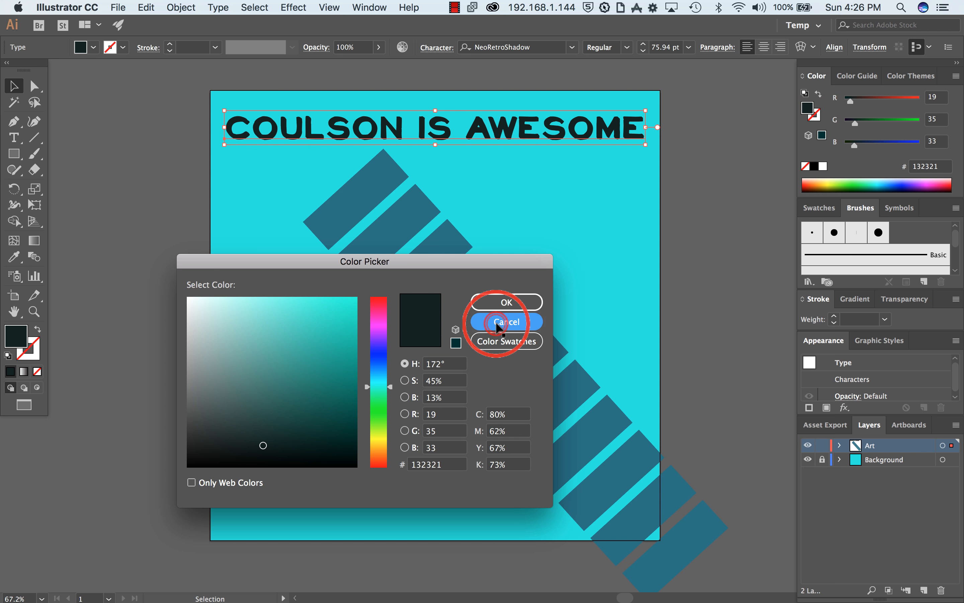
click(507, 322)
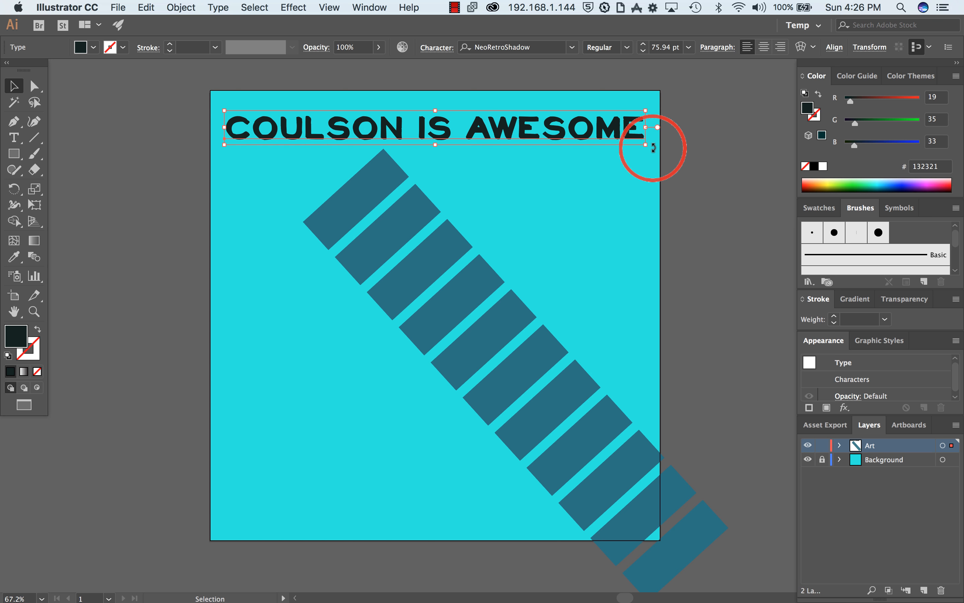
Step: Rotate the text counterclockwise to a rising diagonal and place it across the middle of the rectangle row
mouse_move(655, 150)
mouse_down()
mouse_move(656, 48)
mouse_move(639, 80)
mouse_move(656, 151)
mouse_move(633, 145)
mouse_move(648, 149)
mouse_up()
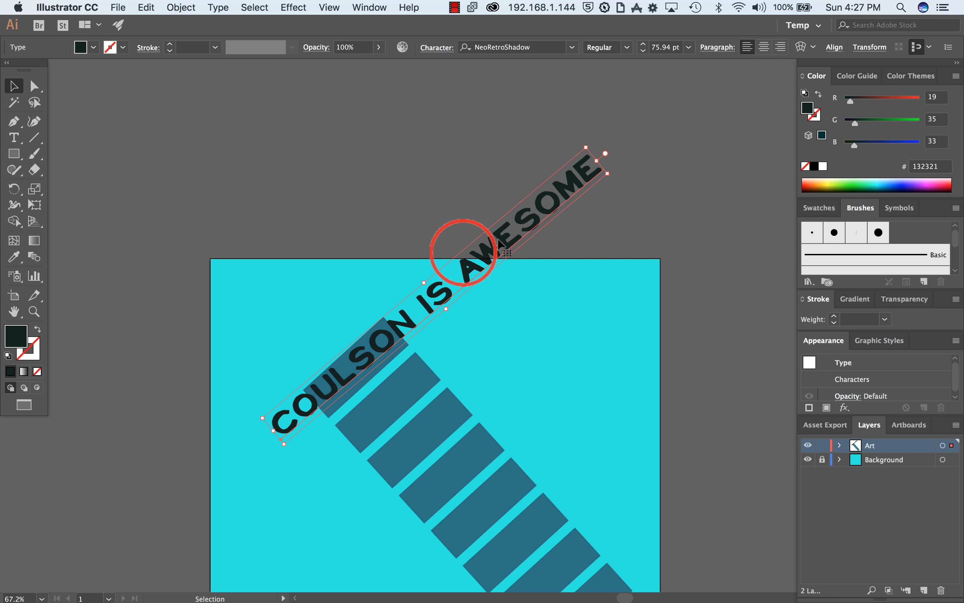
scroll(704, 425, down, 3)
scroll(705, 423, down, 5)
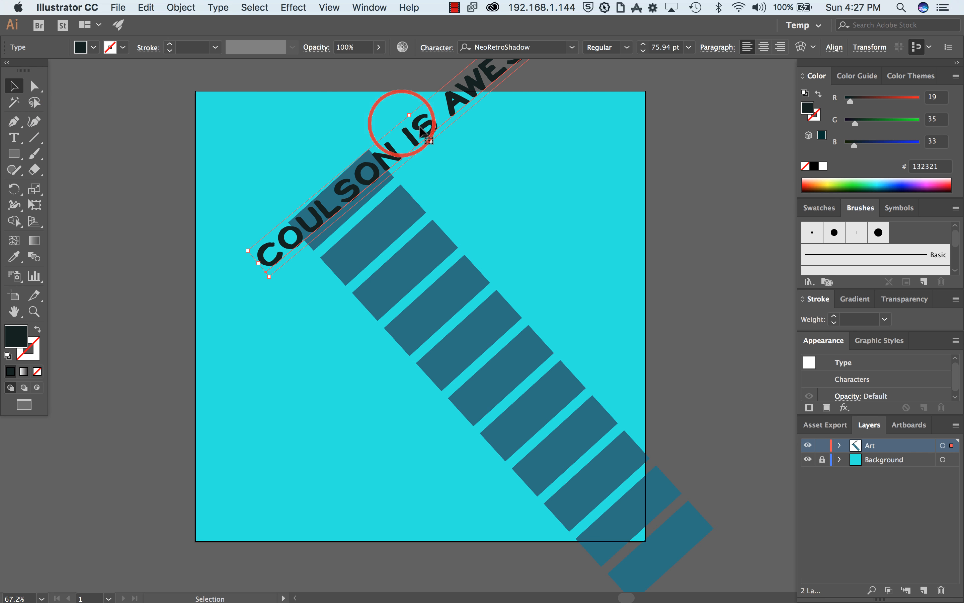
drag(422, 129, 454, 344)
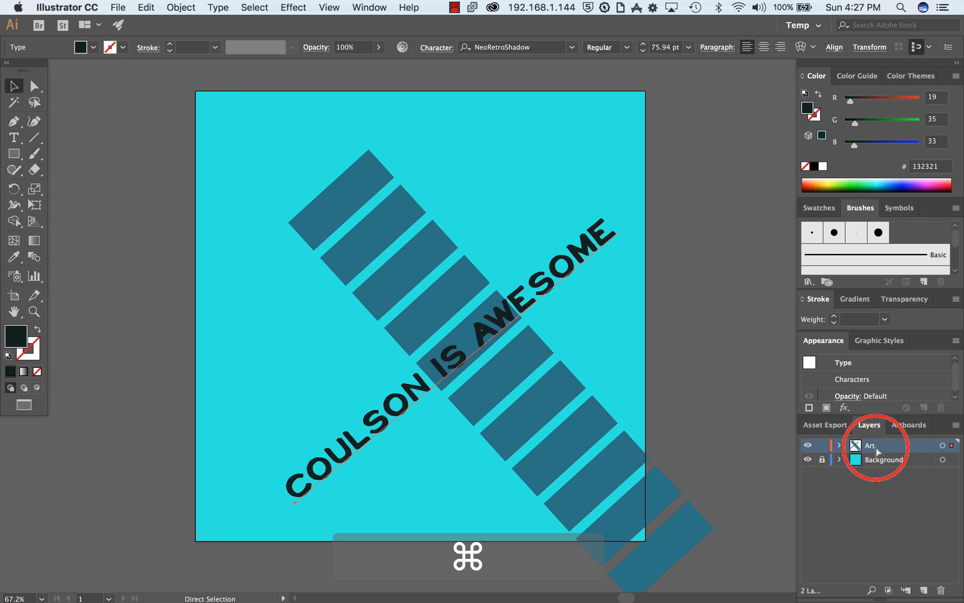
Step: Move the text from the Art layer onto a new layer named Type above it
key(super+x)
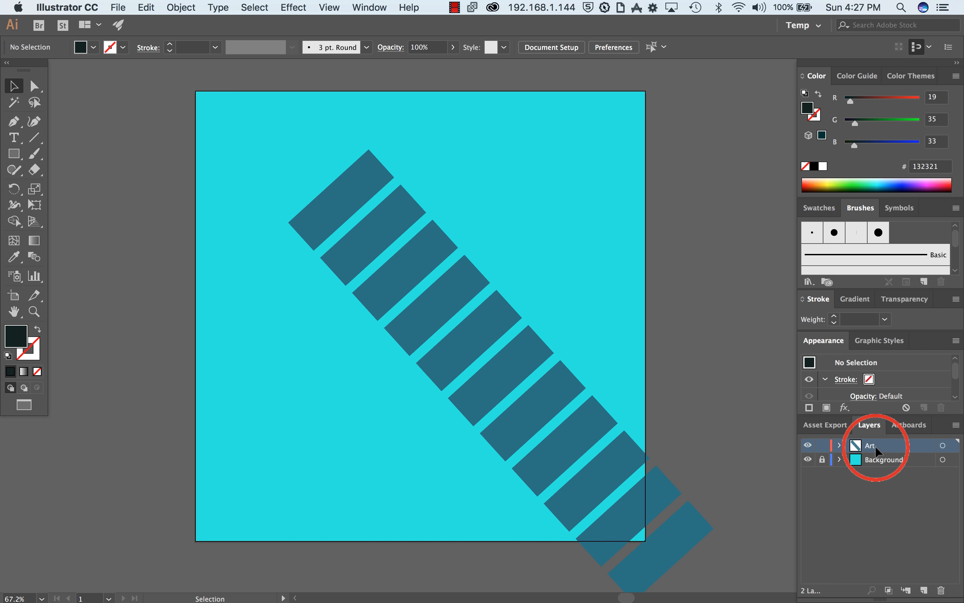
click(924, 589)
double_click(891, 450)
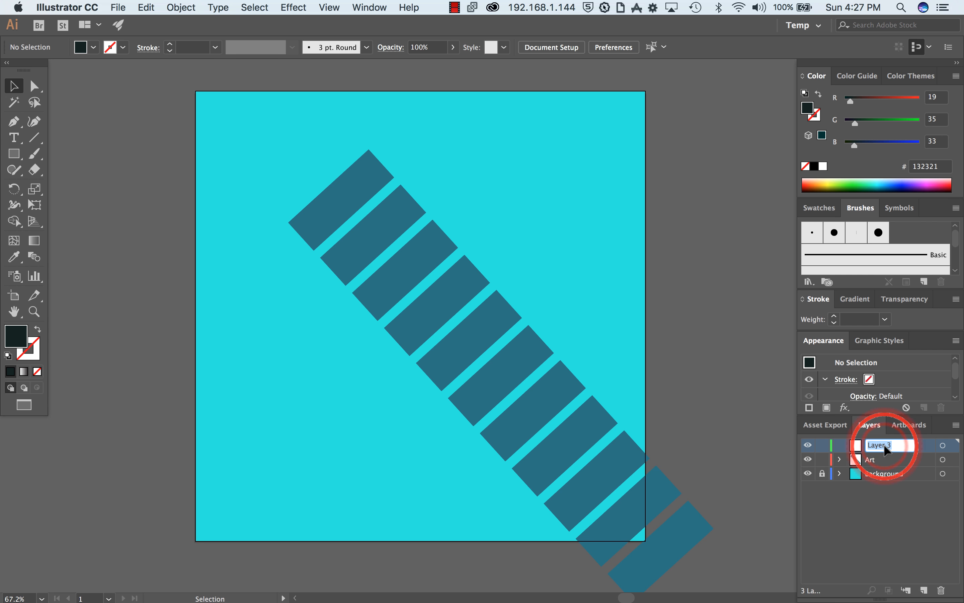
text(Type)
key(Return)
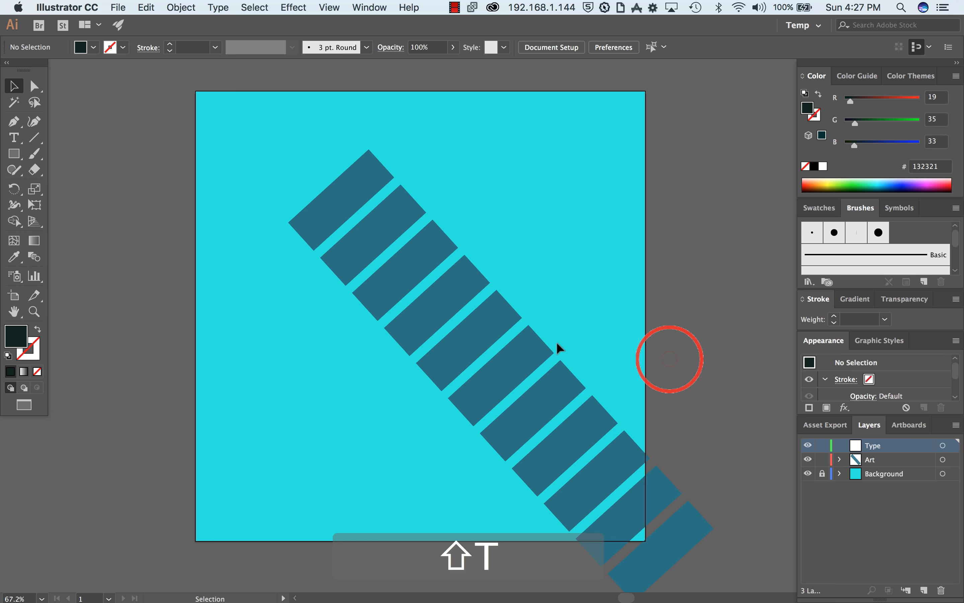
key(super+v)
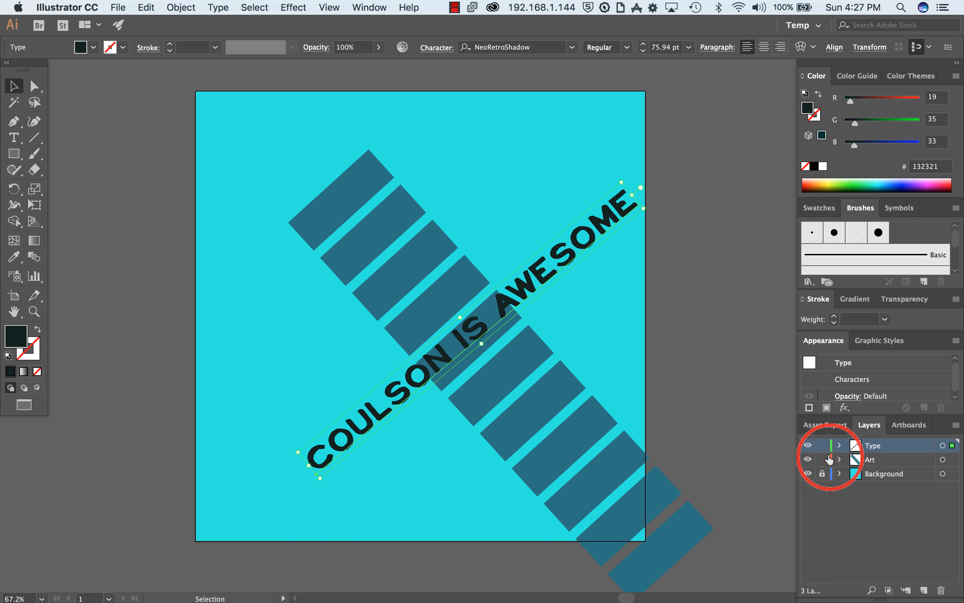
Step: Lock the Type layer and delete the rectangle beneath the middle of the text
click(822, 445)
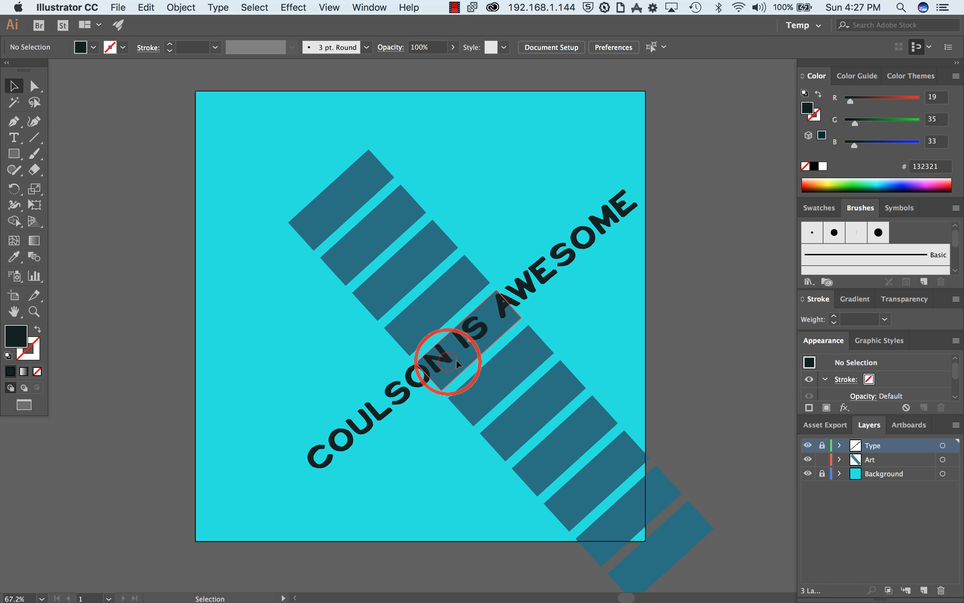
drag(455, 358, 520, 194)
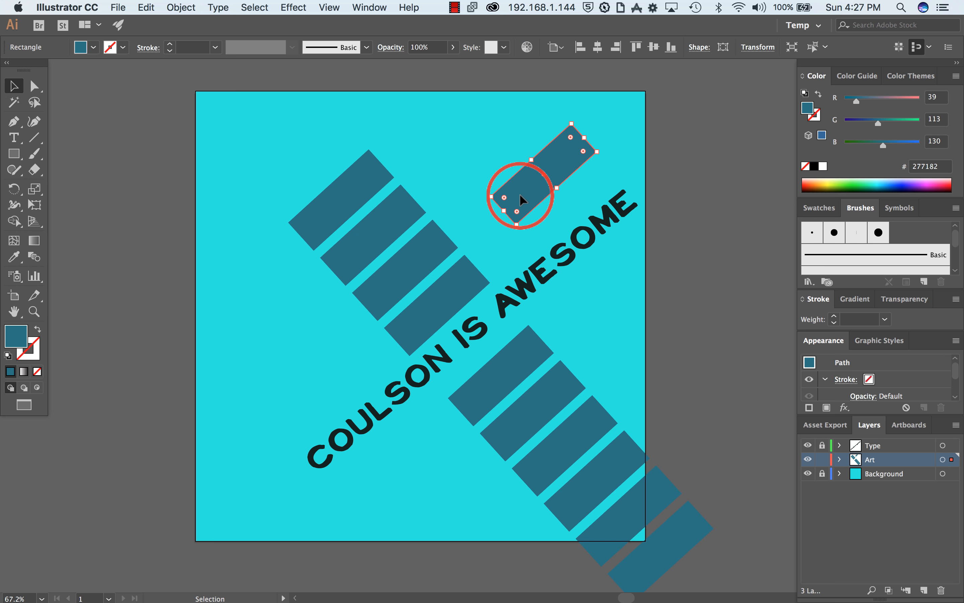
key(Delete)
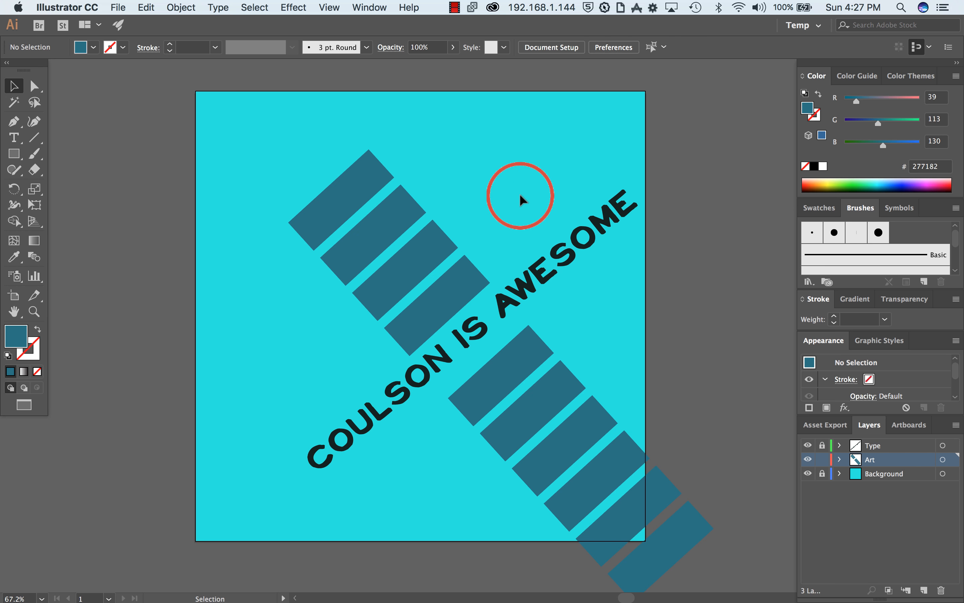
Step: Unlock the Type layer and rotate the text slightly counterclockwise to line up with the gap between the rectangles
click(822, 445)
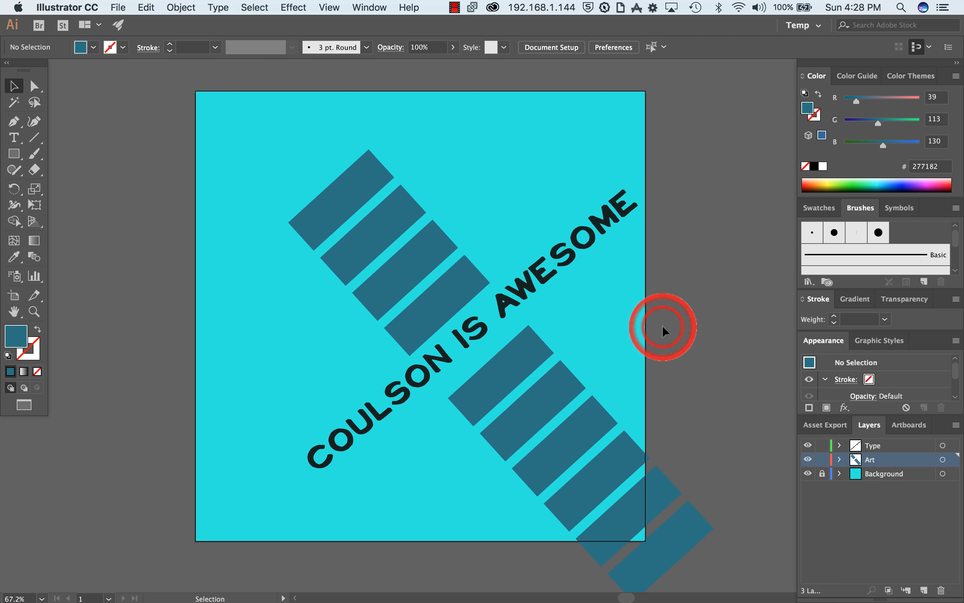
click(562, 273)
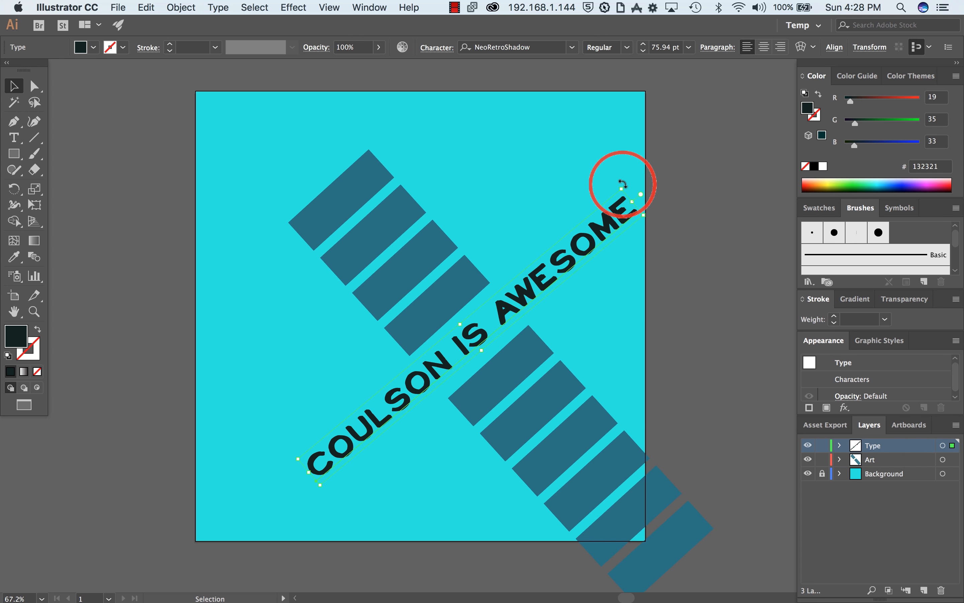
drag(622, 184, 621, 182)
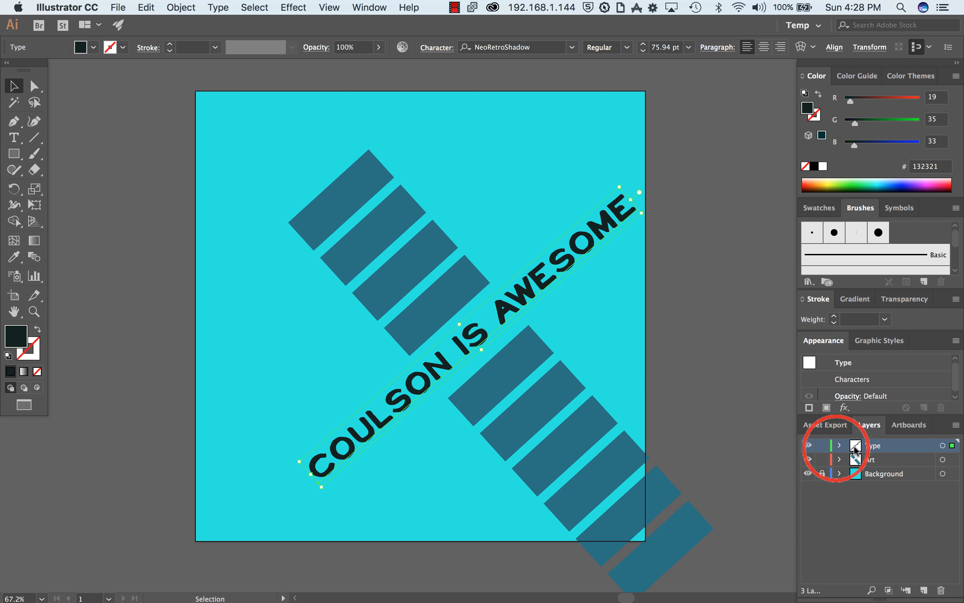
Step: Set the Type layer's colour to Orange and shift the text slightly down and left within the gap
double_click(910, 450)
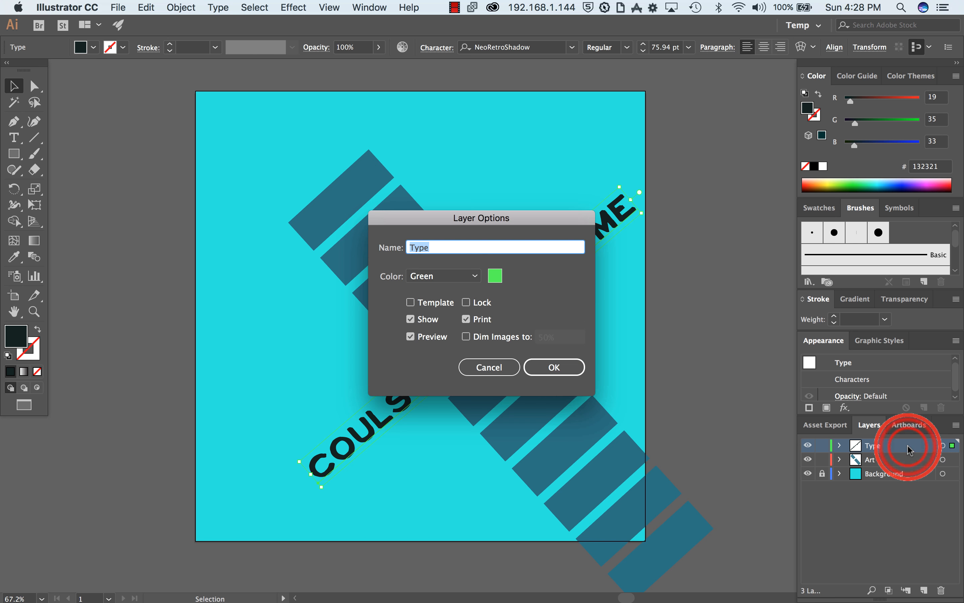
click(477, 276)
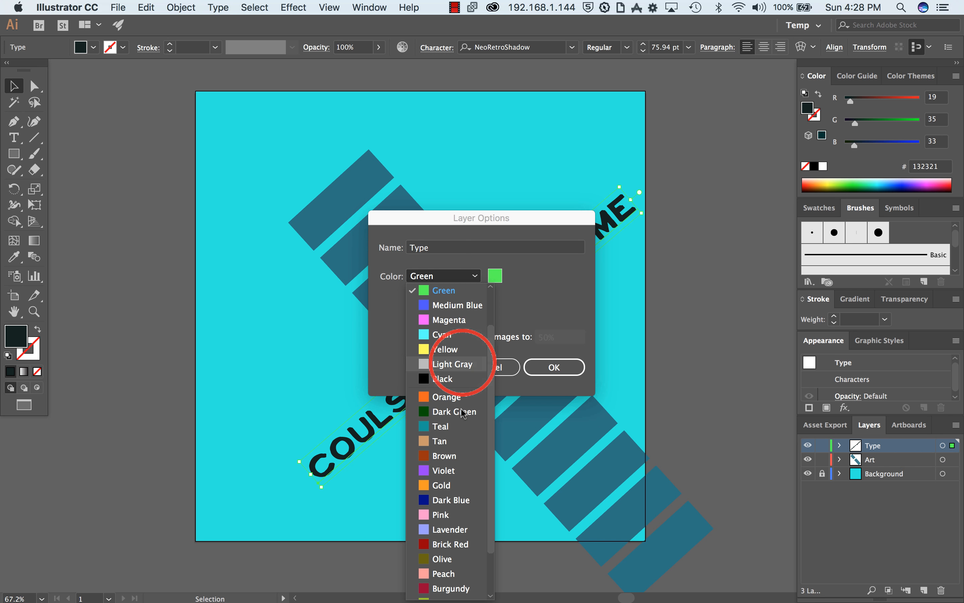
click(444, 397)
click(566, 370)
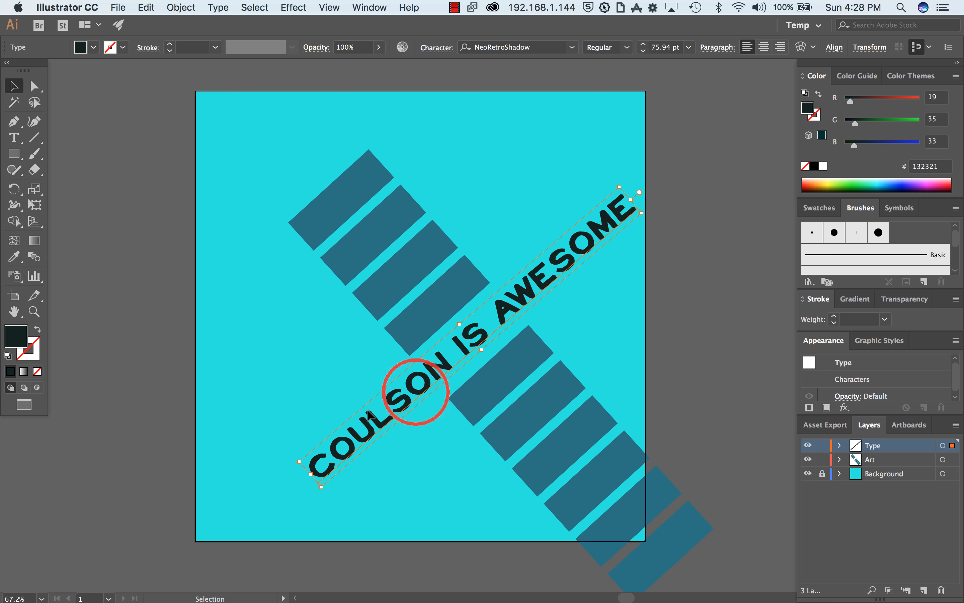
drag(536, 276, 514, 302)
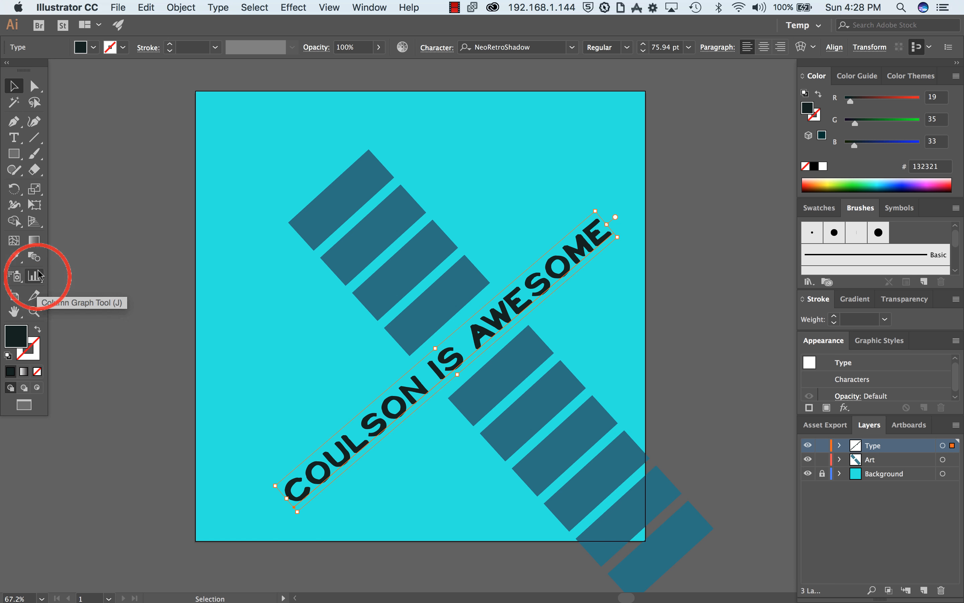
Step: Display the perspective grid over the artwork and hide it again
click(33, 221)
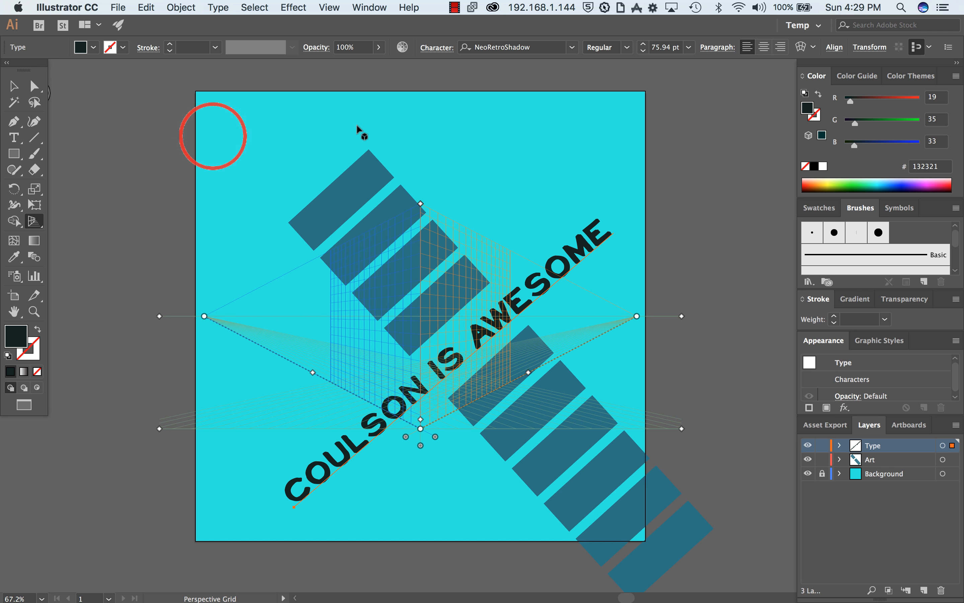
click(330, 7)
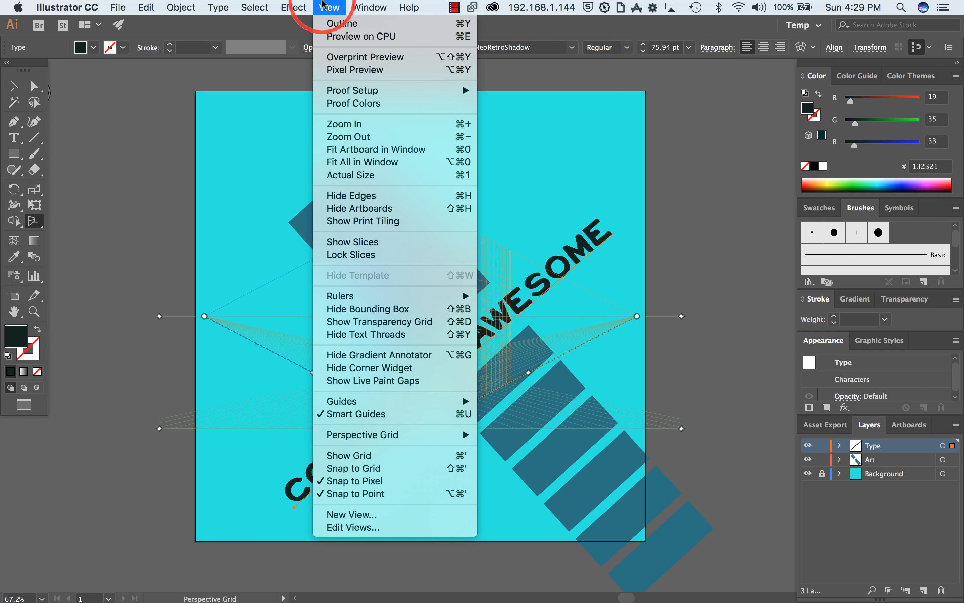
mouse_move(399, 434)
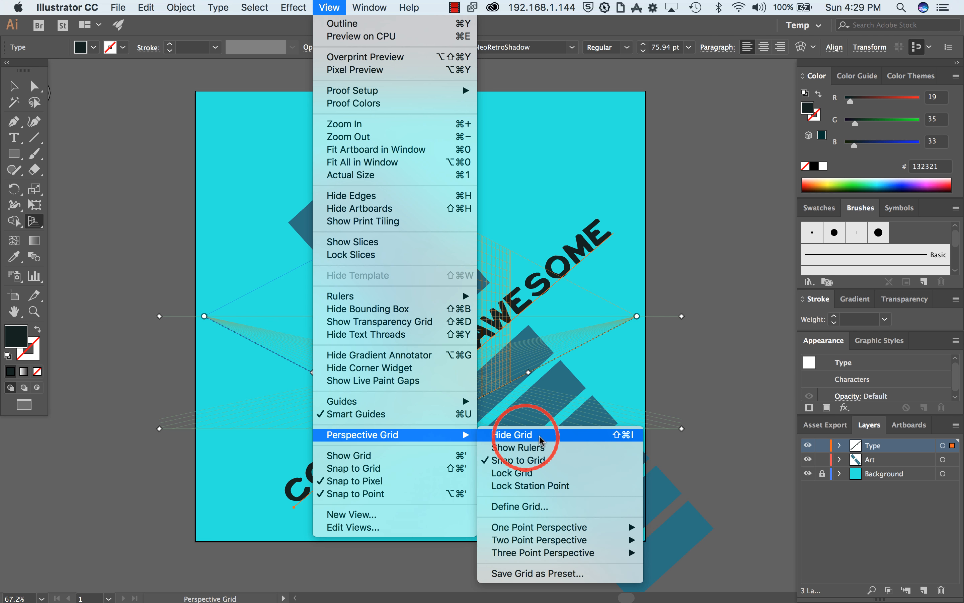
click(721, 273)
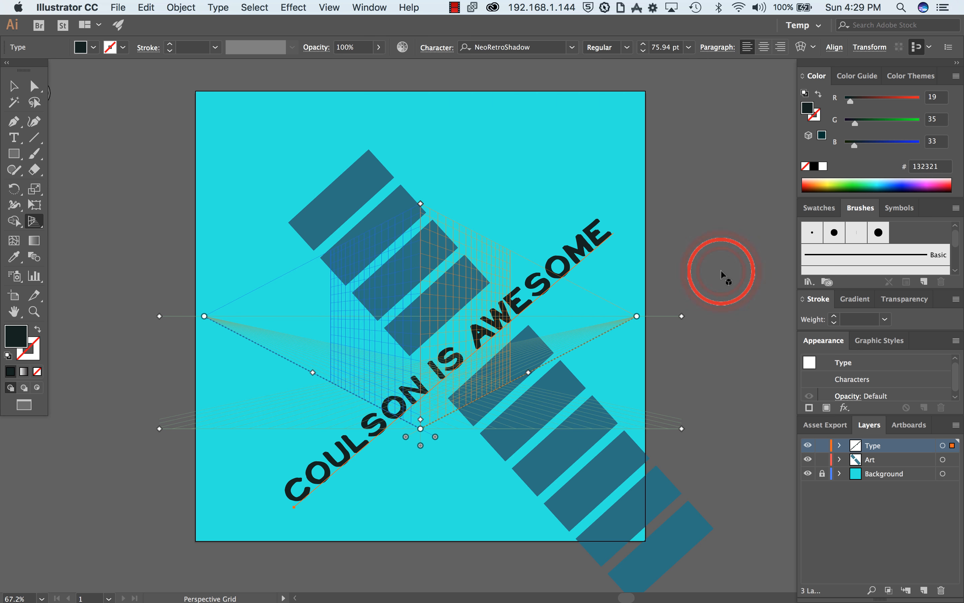
key(shift+super+i)
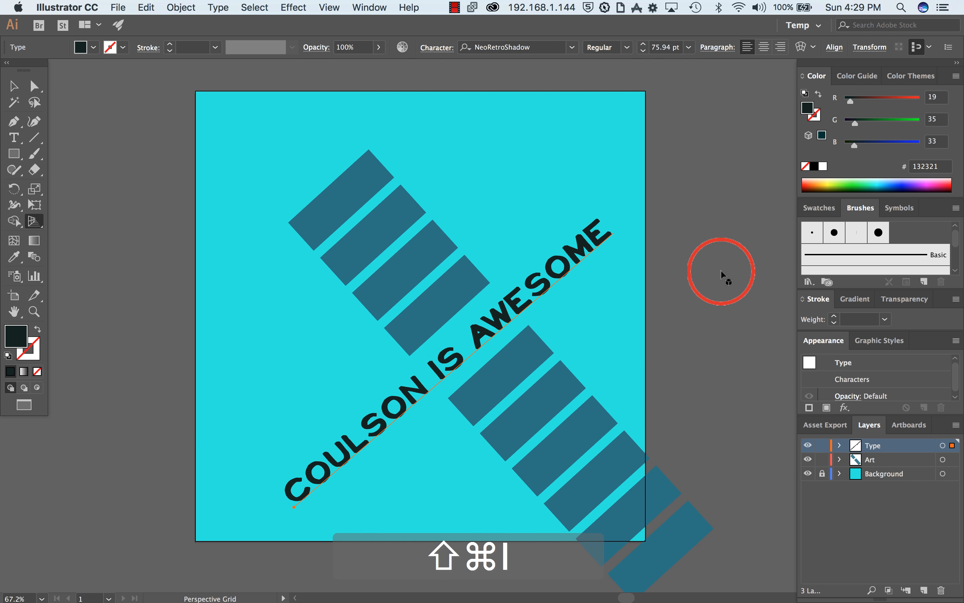